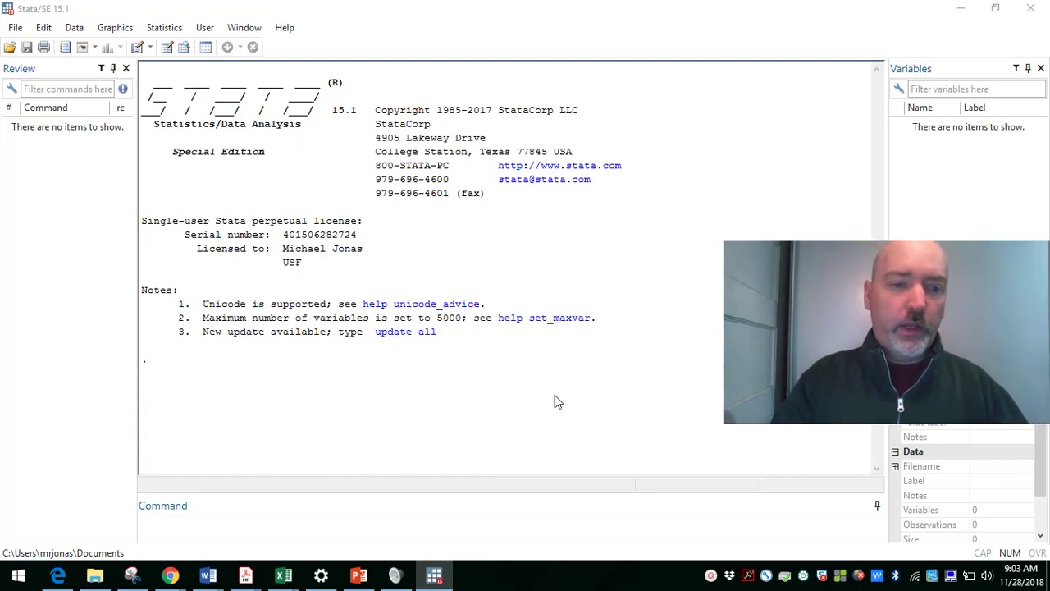
Download the UNRATE and INDPRO series from FRED with freduse, loading 1,198 observations.
{"action": "left_click", "coordinate": [206, 531]}
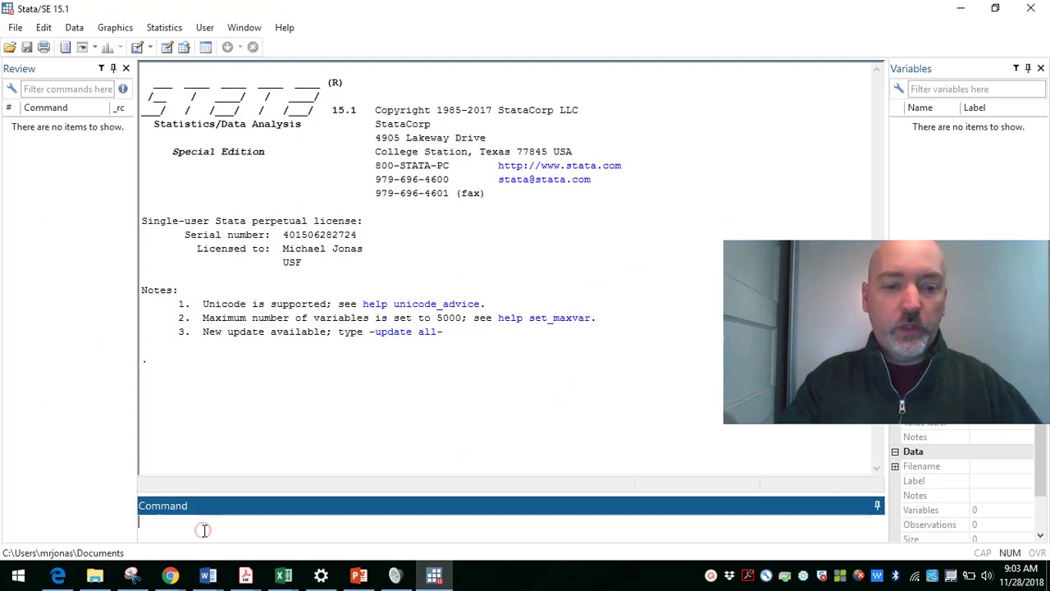
{"action": "type", "text": "fre"}
{"action": "type", "text": "q"}
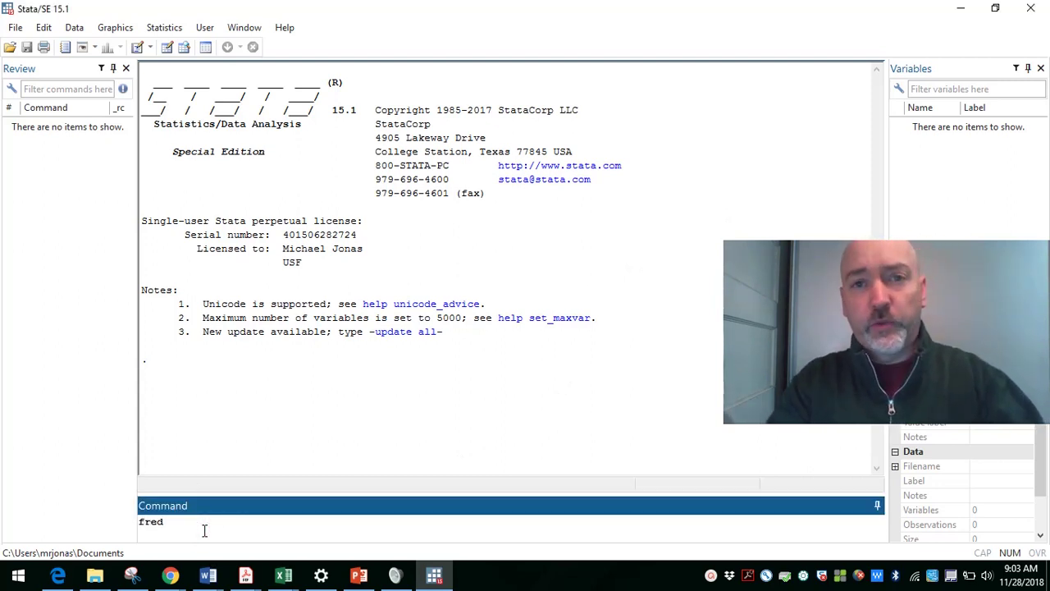
{"action": "type", "text": "use"}
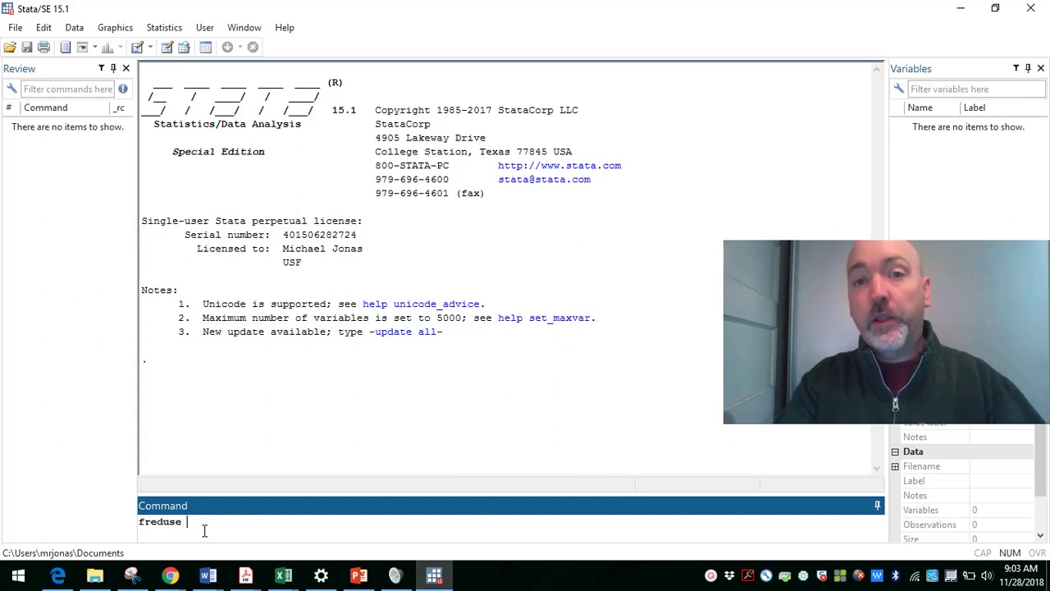
{"action": "type", "text": "UNR"}
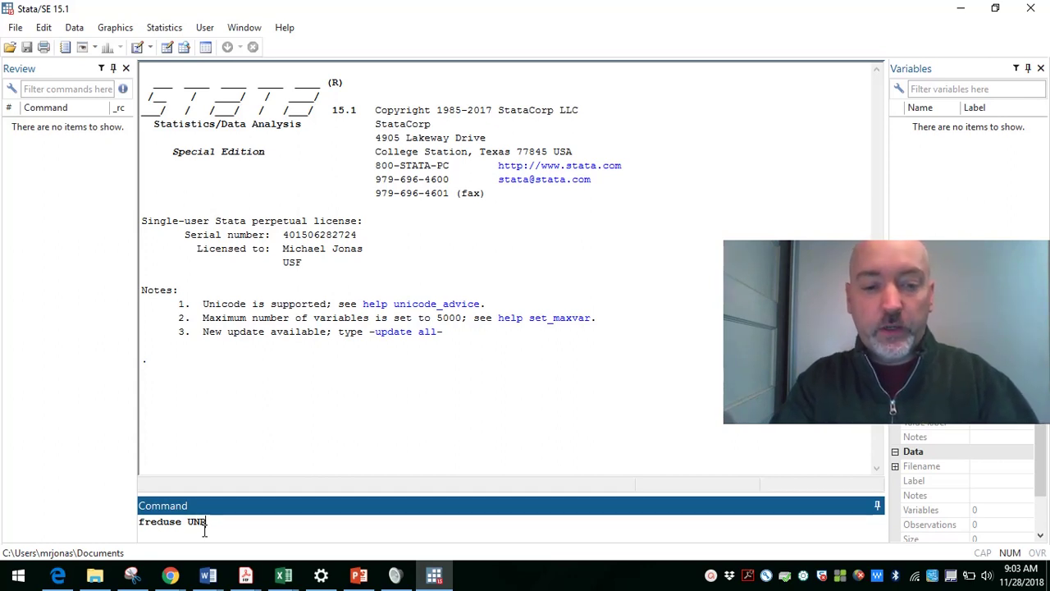
{"action": "type", "text": "ATE"}
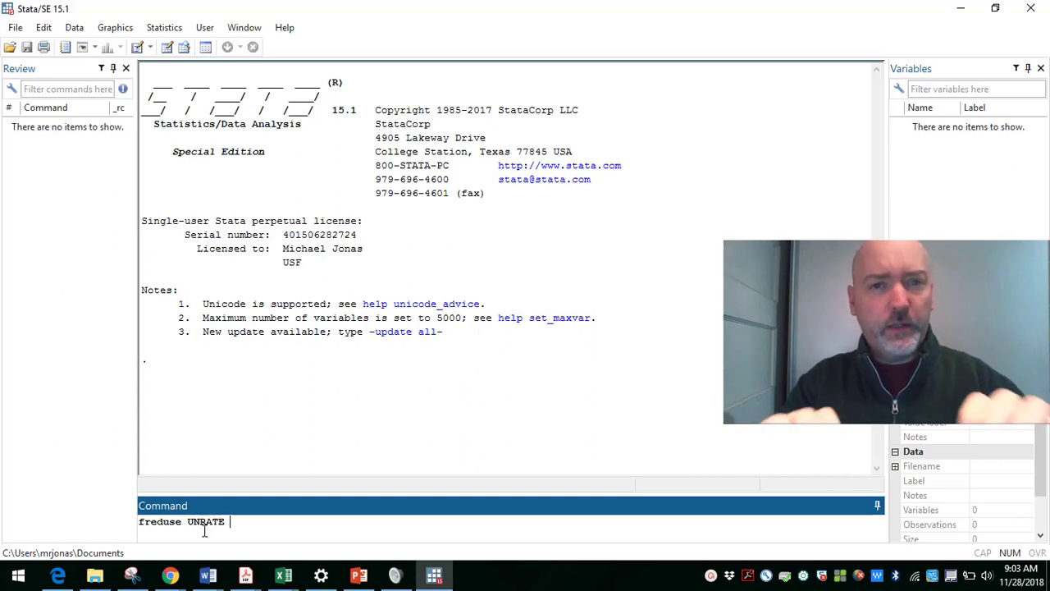
{"action": "type", "text": "INDPRO"}
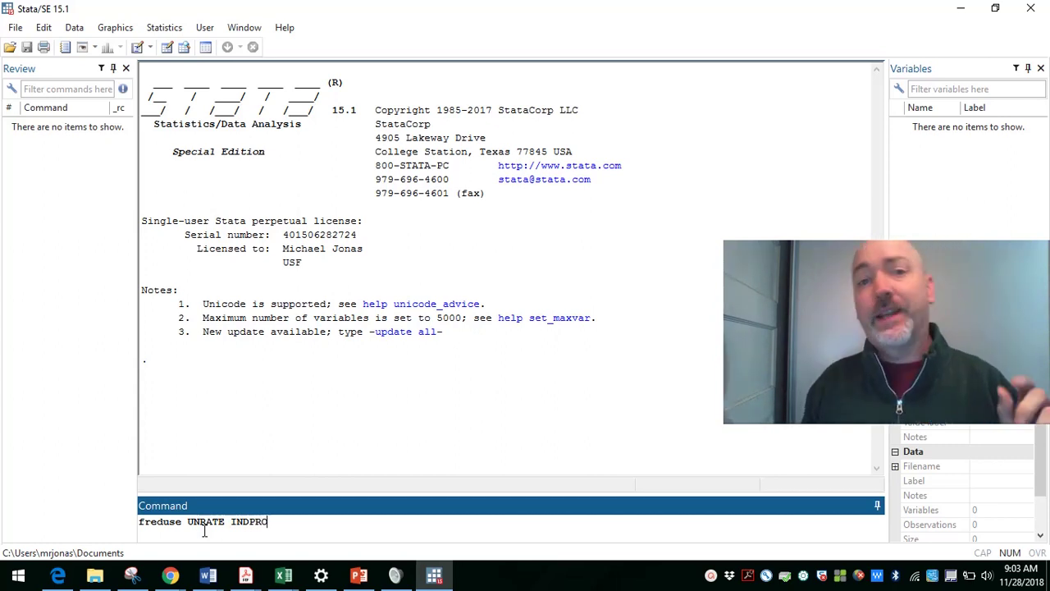
{"action": "key", "text": "Return"}
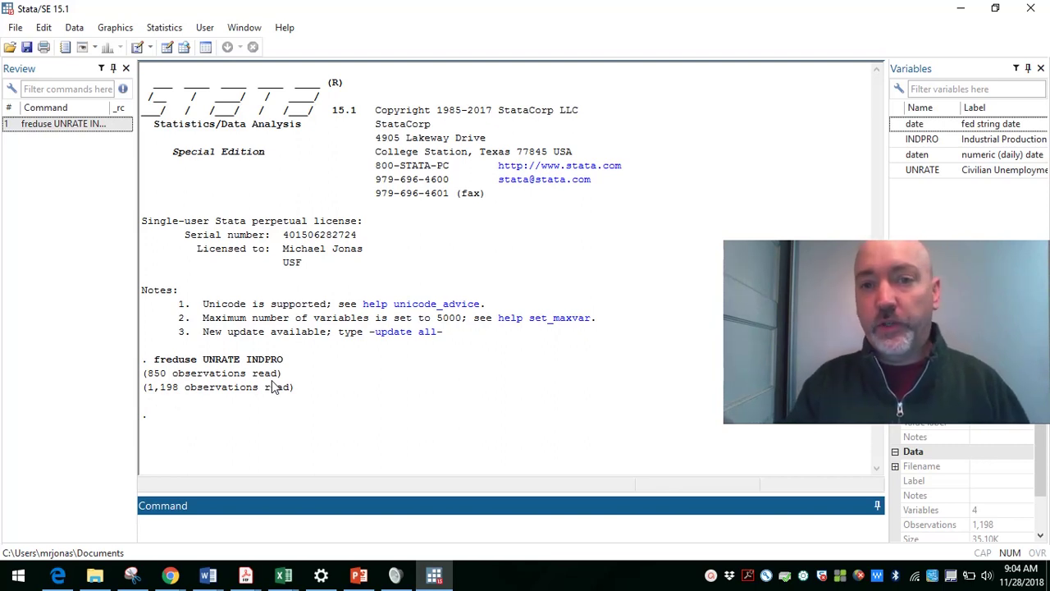
Create the variable trend with gen trend=_n, numbering observations 1 to 1,198.
{"action": "left_click", "coordinate": [207, 532]}
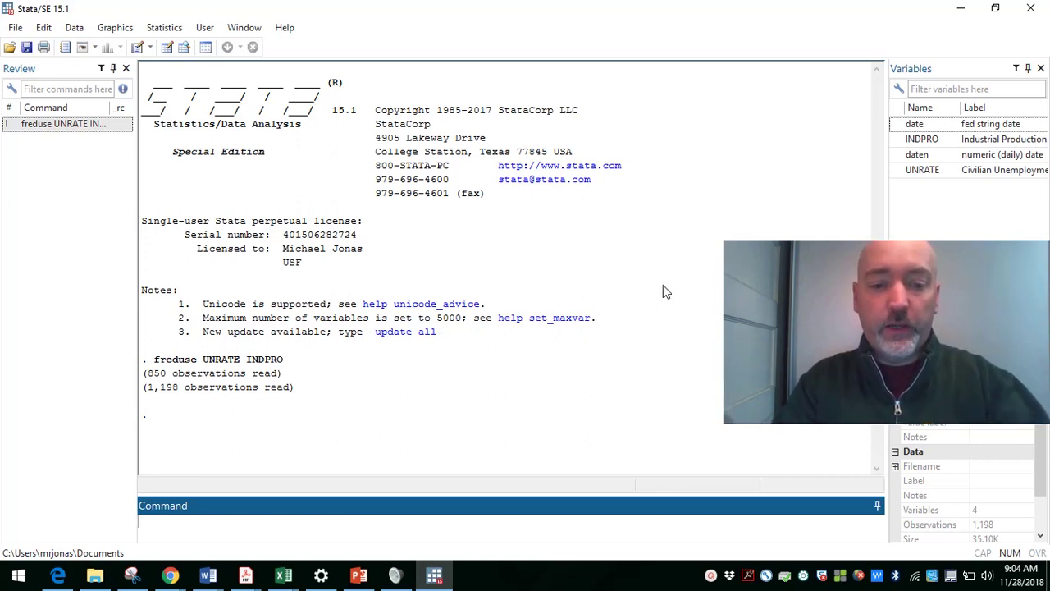
{"action": "type", "text": "gen tend"}
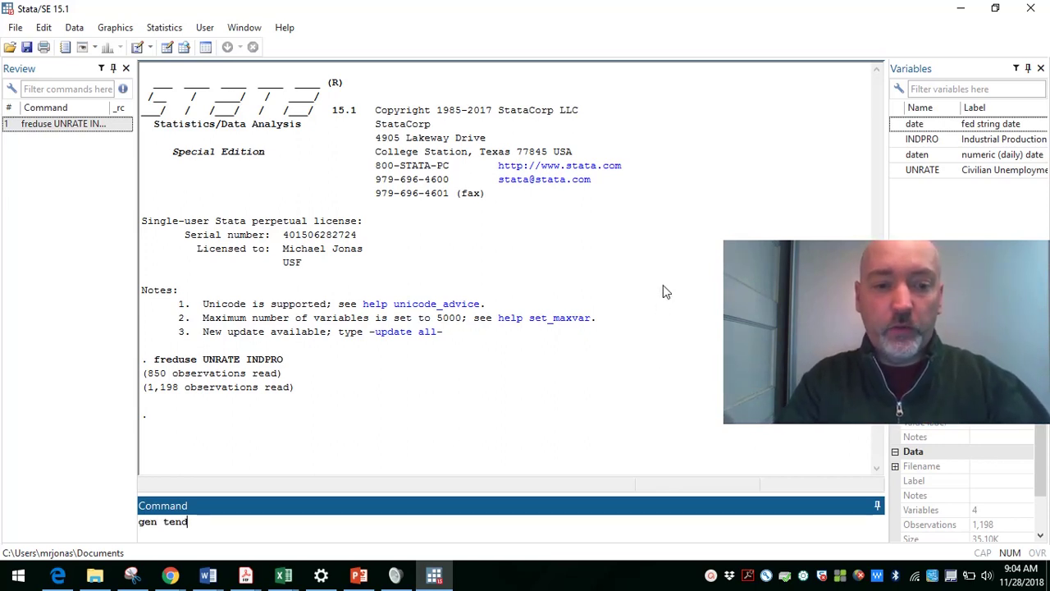
{"action": "key", "text": "BackSpace"}
{"action": "key", "text": "BackSpace"}
{"action": "key", "text": "BackSpace"}
{"action": "type", "text": "rend"}
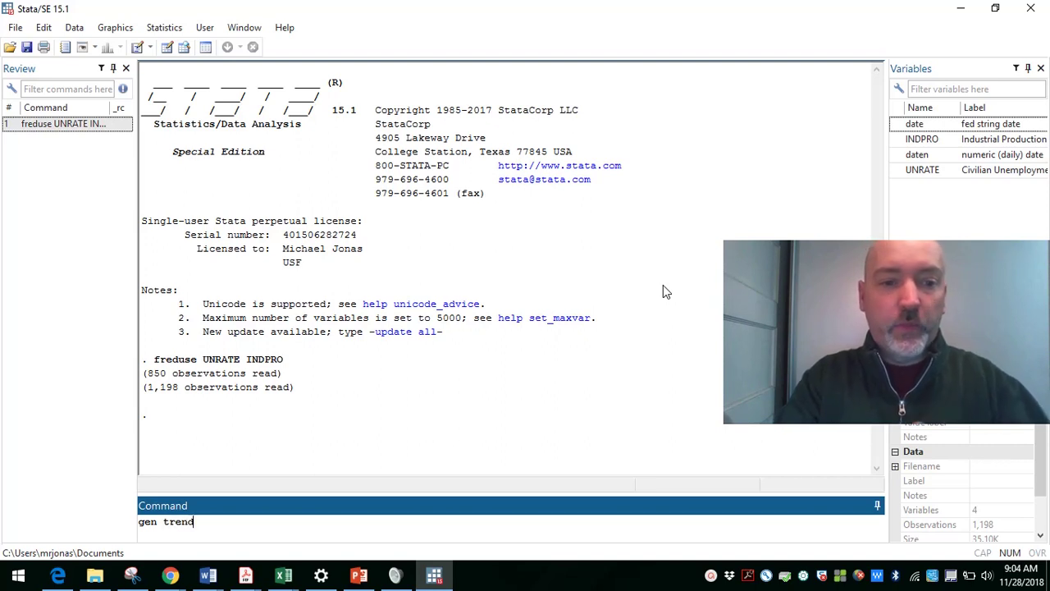
{"action": "type", "text": "="}
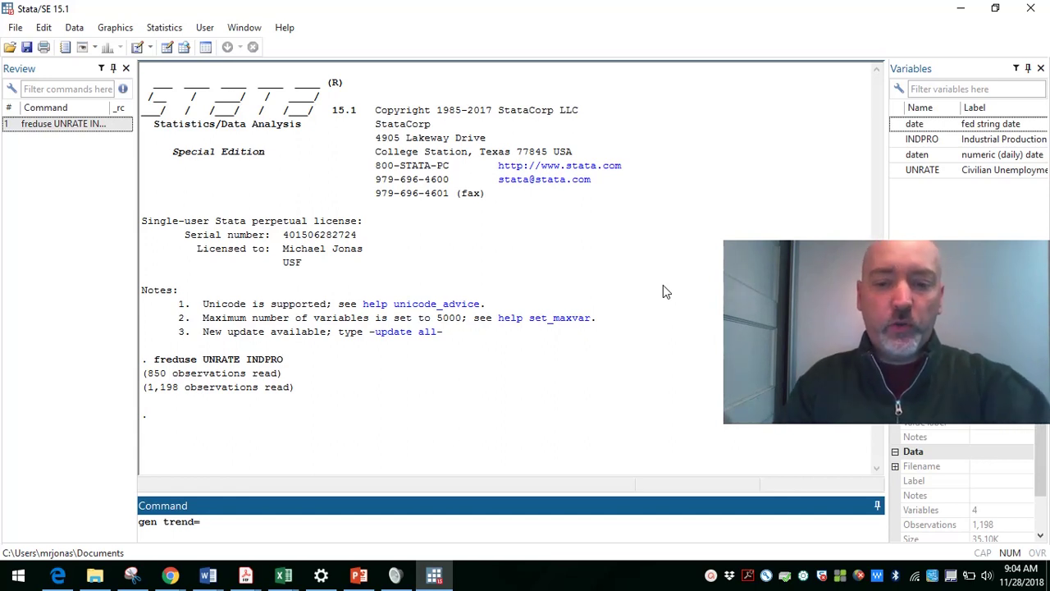
{"action": "type", "text": "n"}
{"action": "key", "text": "Return"}
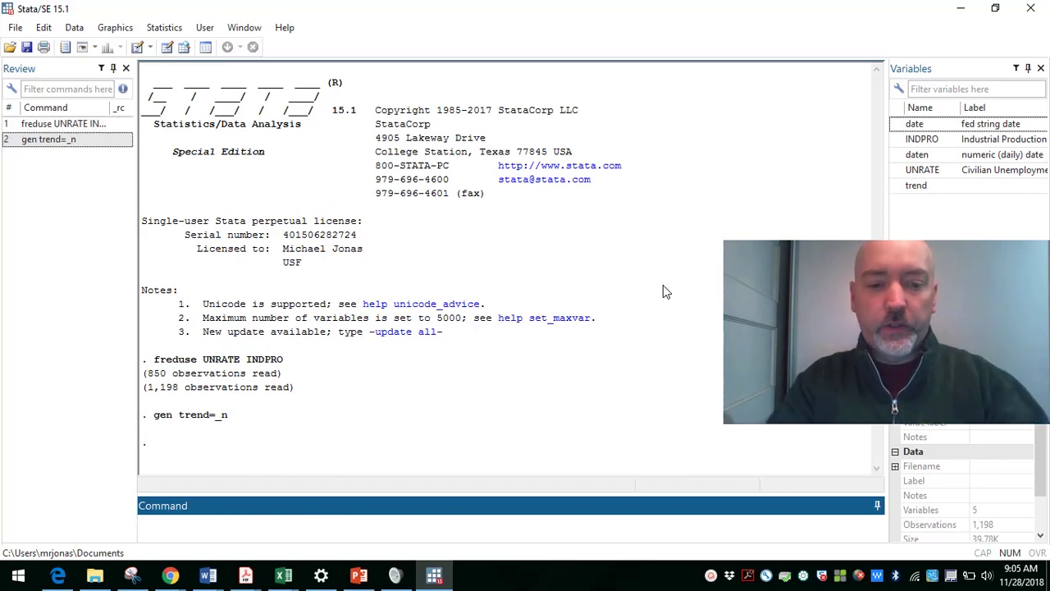
{"action": "type", "text": "tre"}
{"action": "key", "text": "BackSpace"}
{"action": "key", "text": "BackSpace"}
{"action": "key", "text": "BackSpace"}
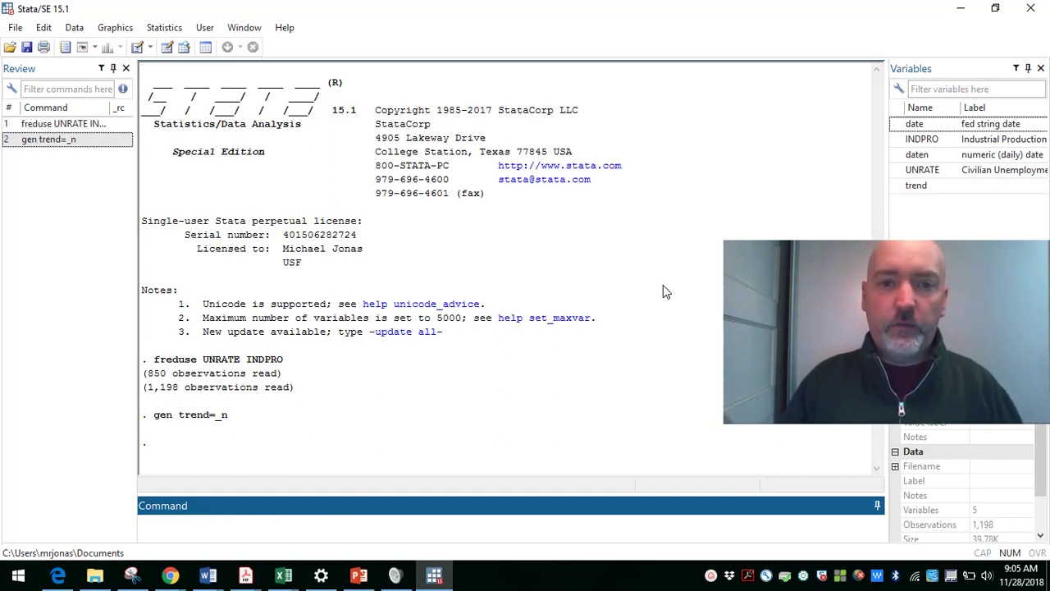
{"action": "key", "text": "ctrl+8"}
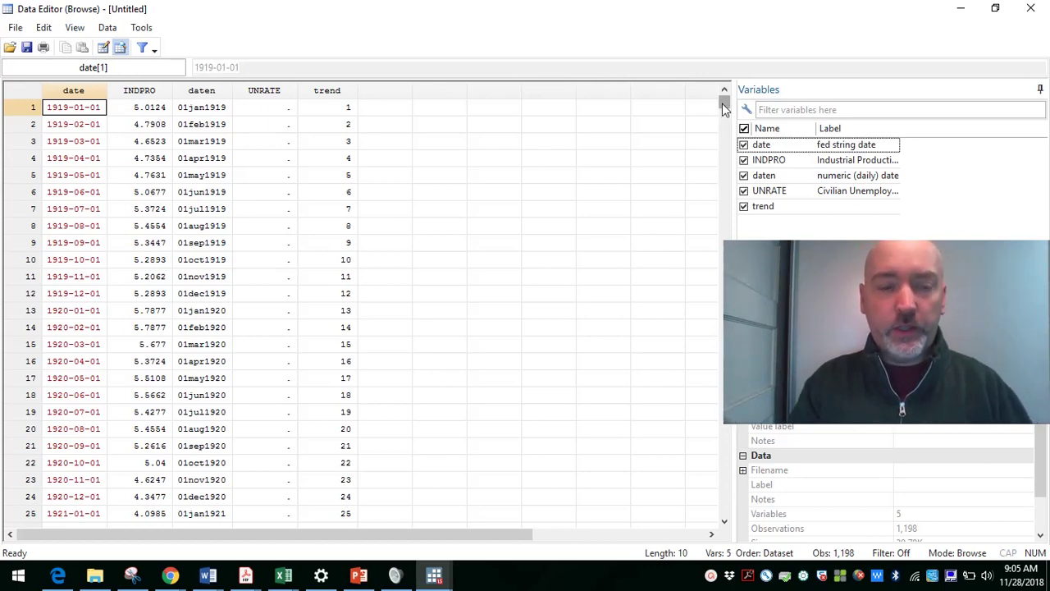
{"action": "left_click_drag", "start_coordinate": [721, 103], "coordinate": [716, 225]}
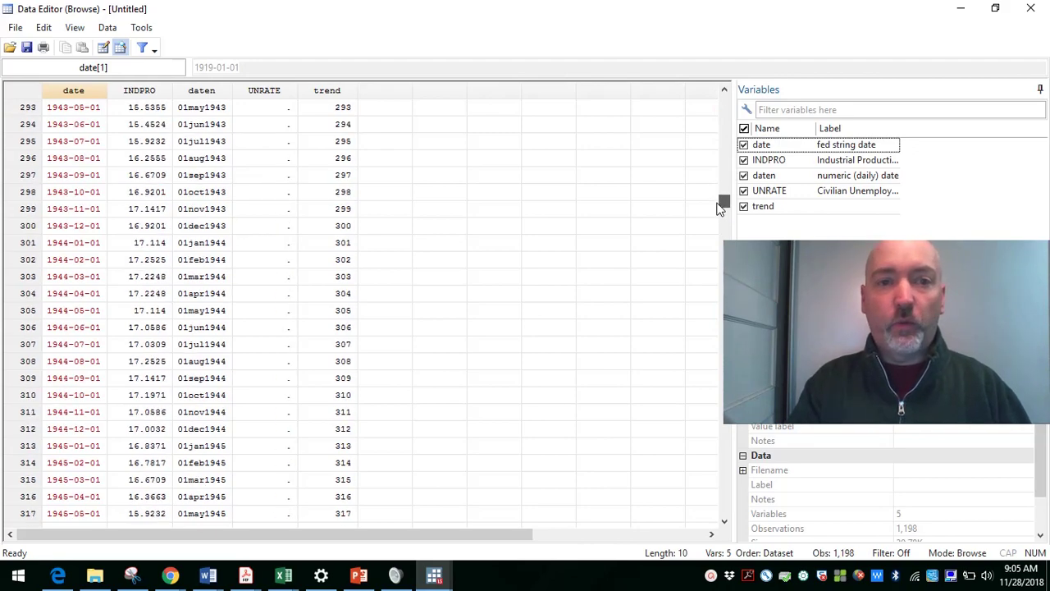
{"action": "left_click_drag", "start_coordinate": [719, 206], "coordinate": [722, 100]}
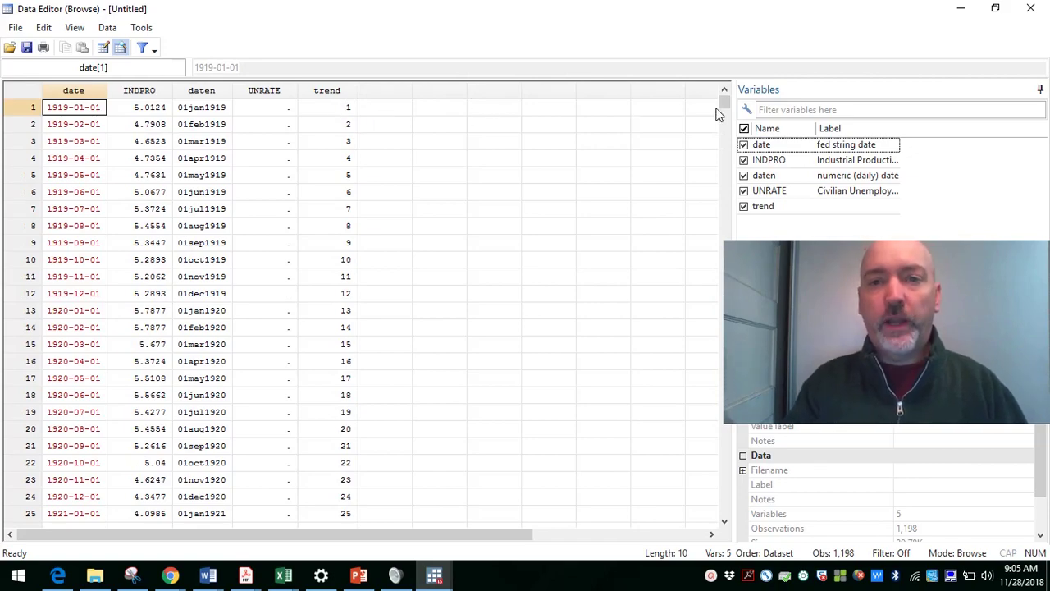
{"action": "left_click_drag", "start_coordinate": [721, 105], "coordinate": [697, 506]}
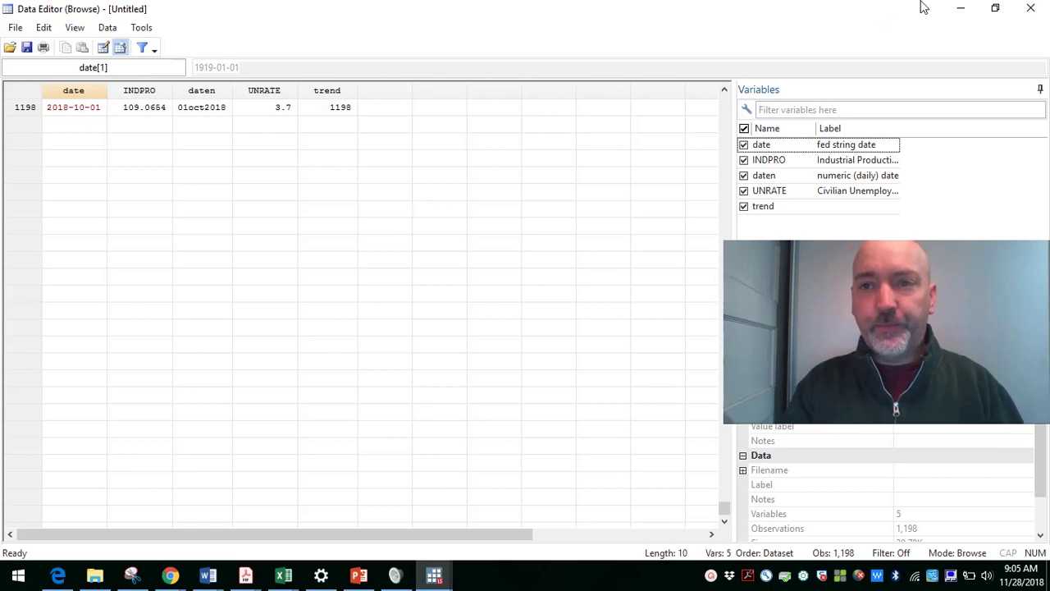
{"action": "left_click", "coordinate": [1030, 8]}
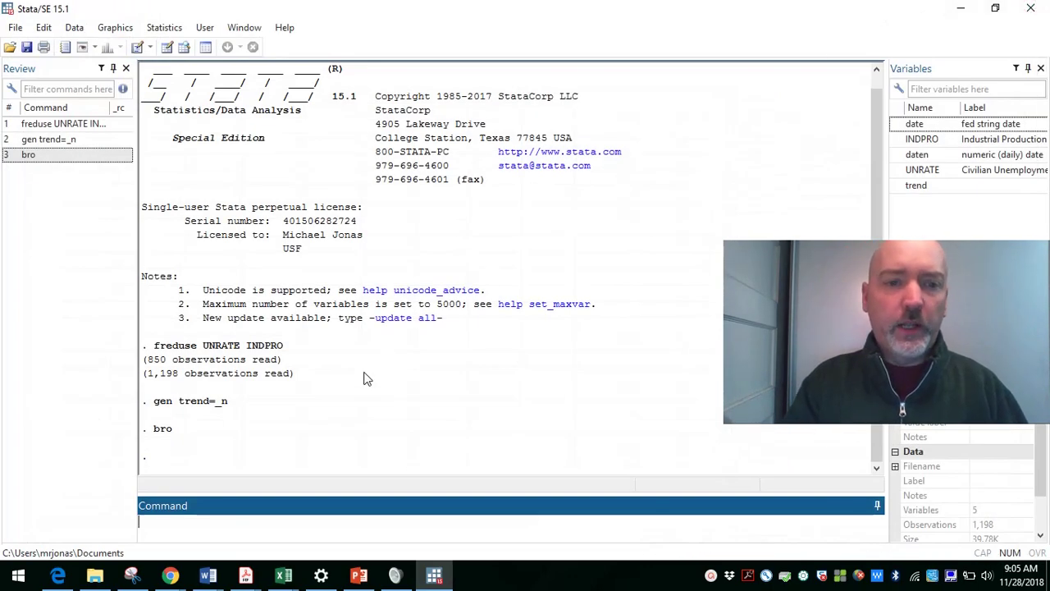
Declare trend as the time variable with tsset trend, then enter reg UNRATE INDPRO.
{"action": "type", "text": "tsset"}
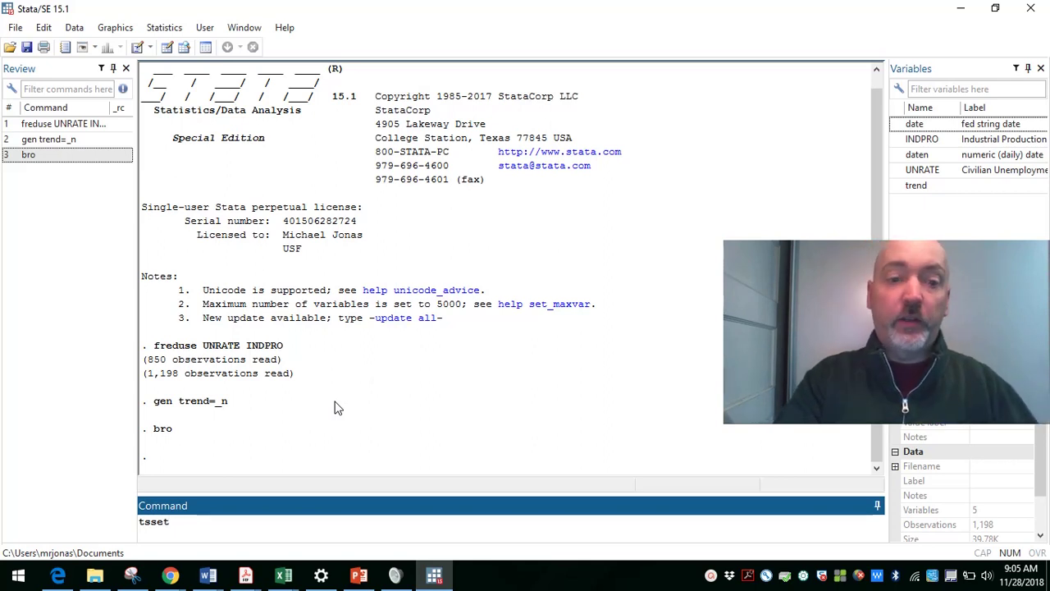
{"action": "type", "text": " trend"}
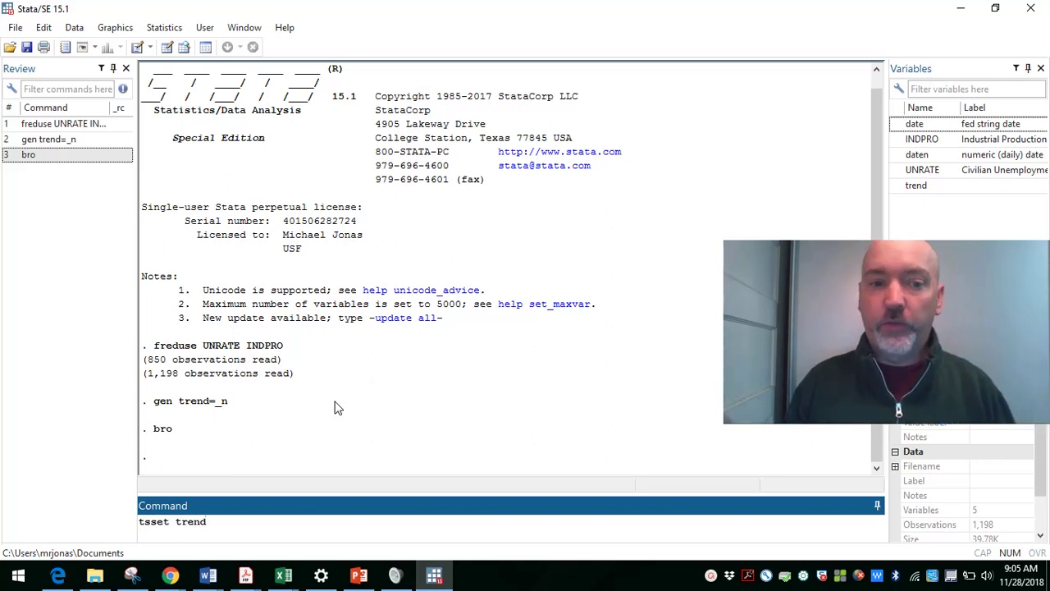
{"action": "key", "text": "Return"}
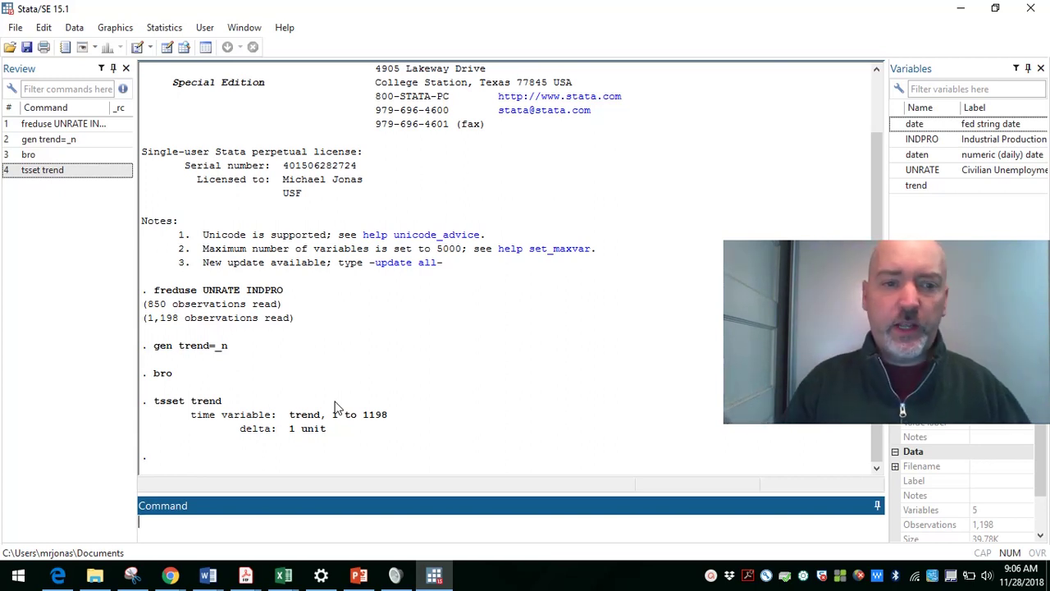
{"action": "type", "text": "g"}
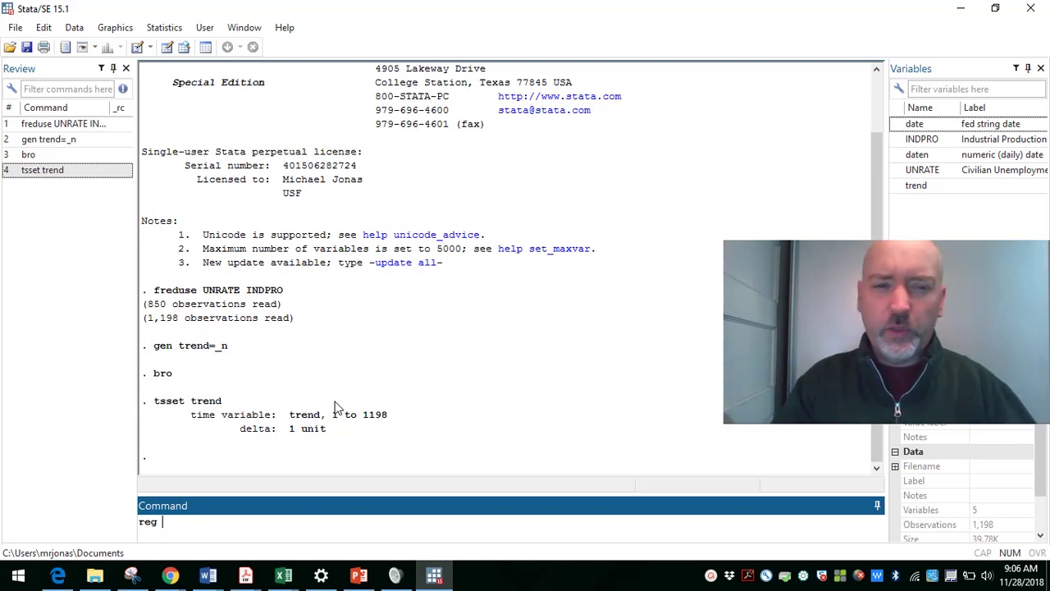
{"action": "type", "text": "UNRAT"}
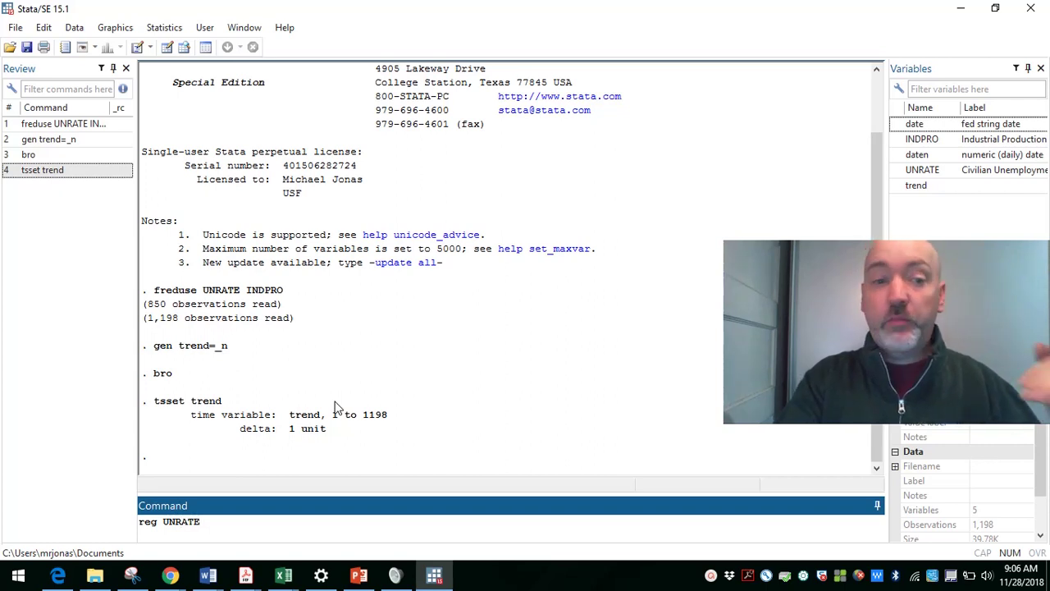
{"action": "type", "text": "E I"}
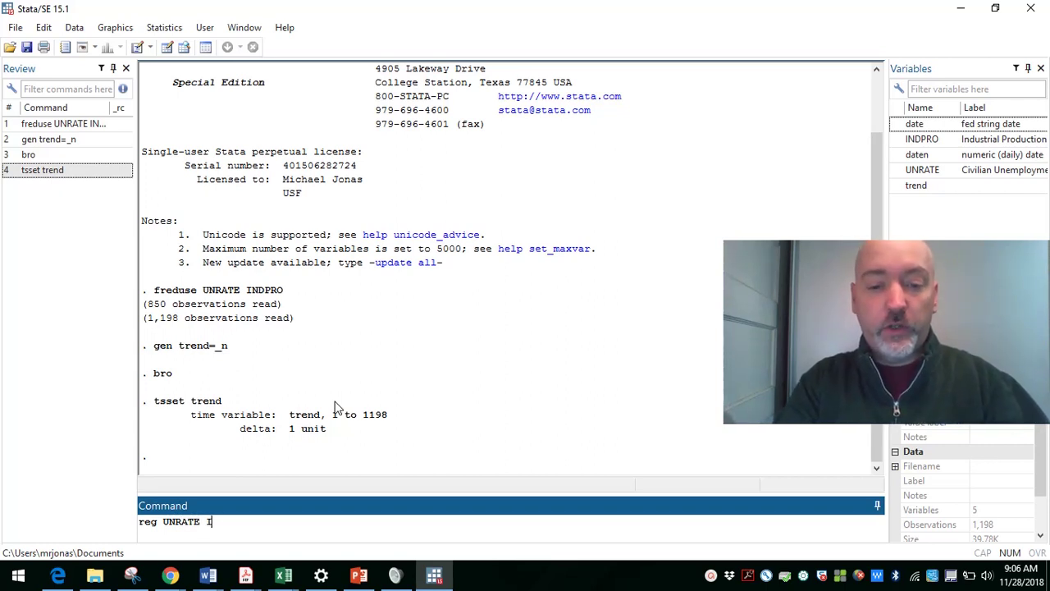
{"action": "type", "text": "NDPRO"}
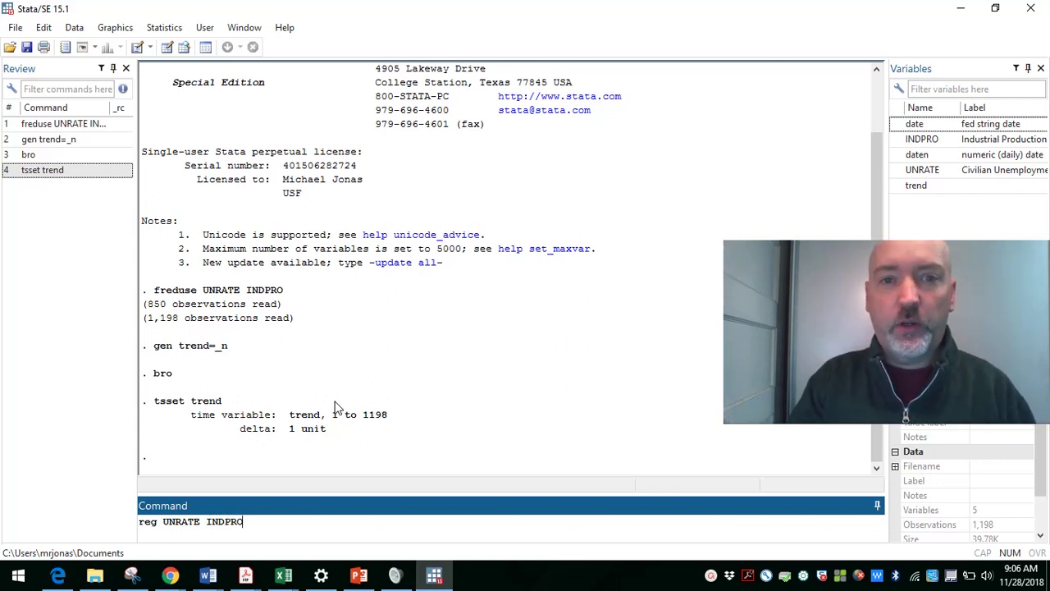
Run reg UNRATE INDPRO, getting an INDPRO coefficient of .0100713 over 850 observations.
{"action": "key", "text": "Return"}
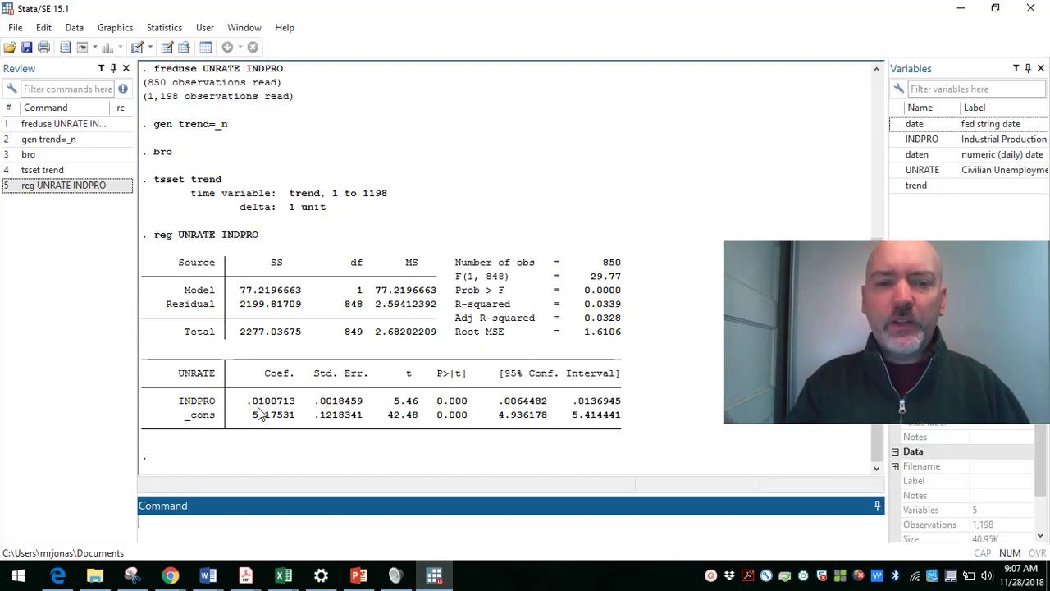
{"action": "left_click", "coordinate": [188, 523]}
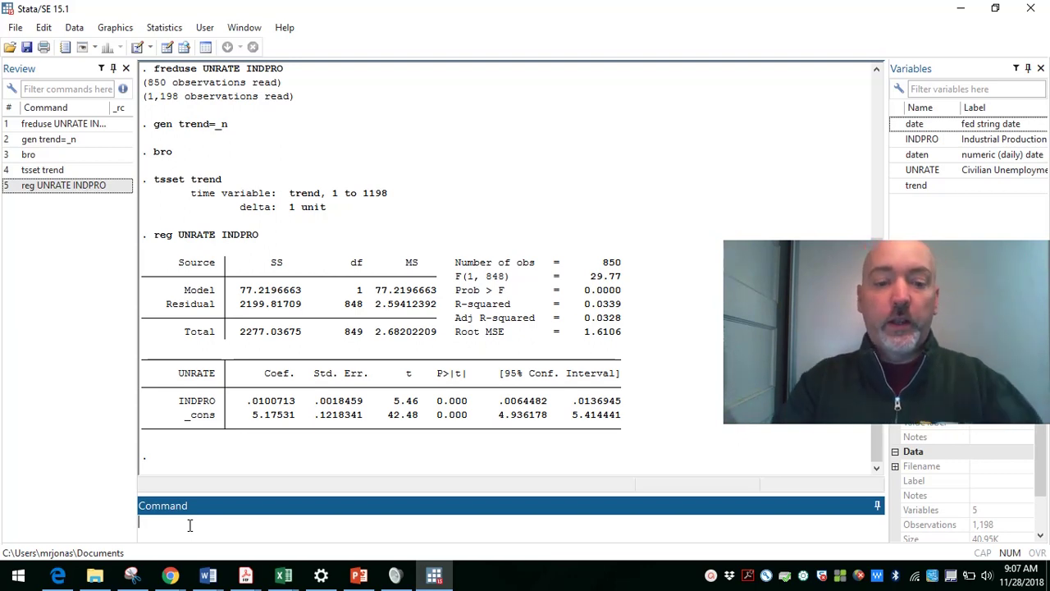
Save the regression residuals as the variable uhat with predict uhat,r.
{"action": "type", "text": "g"}
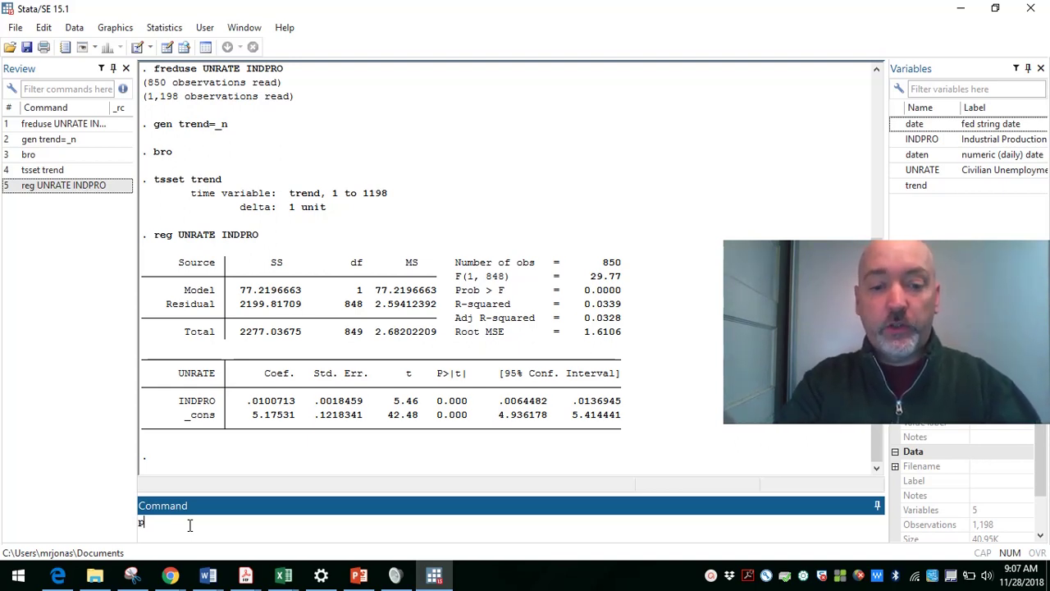
{"action": "type", "text": "predict"}
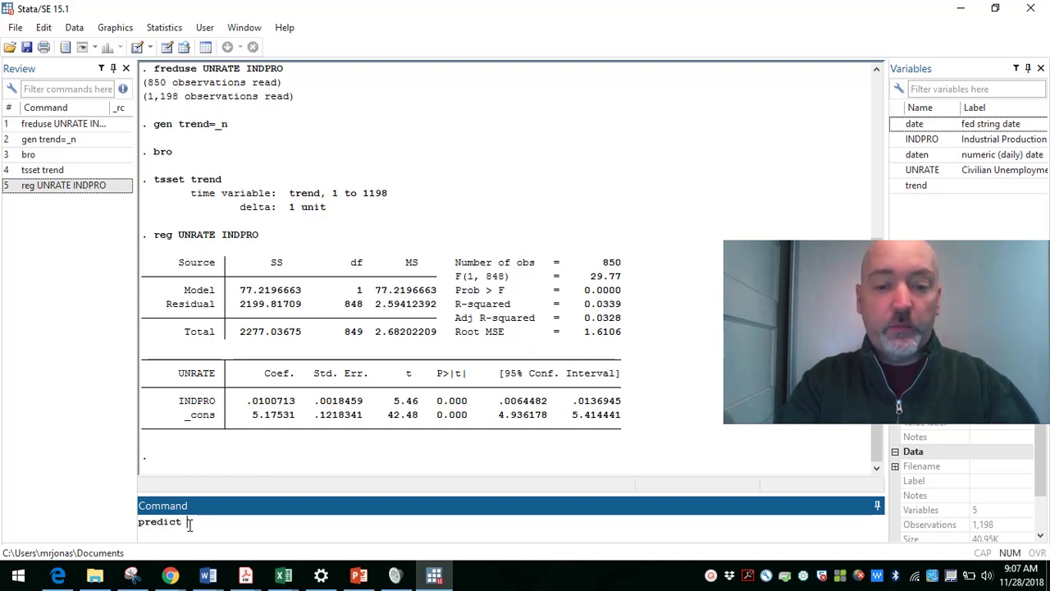
{"action": "type", "text": " yha"}
{"action": "type", "text": "t,r"}
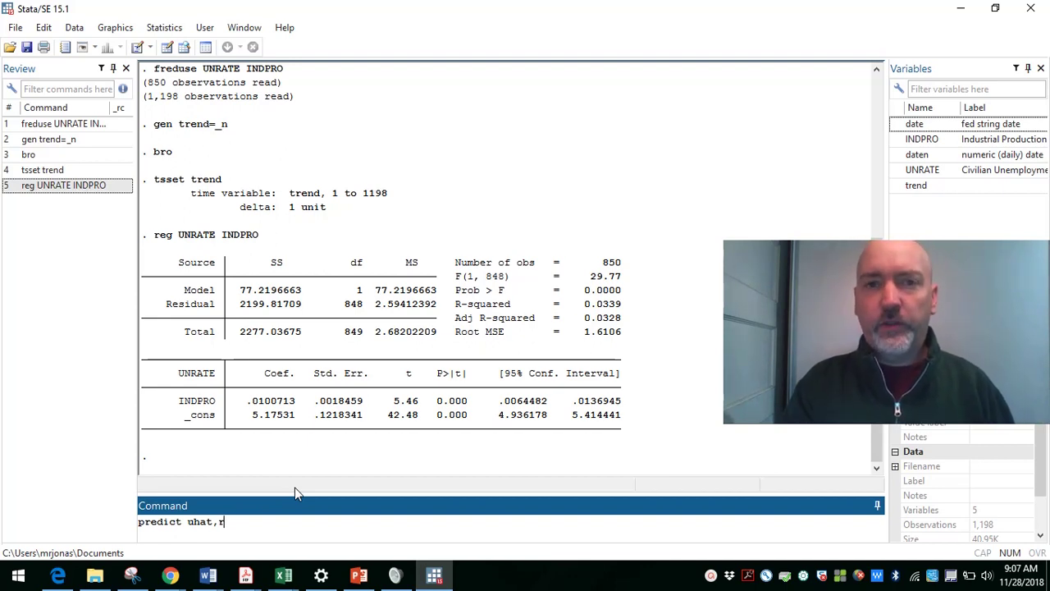
{"action": "key", "text": "Return"}
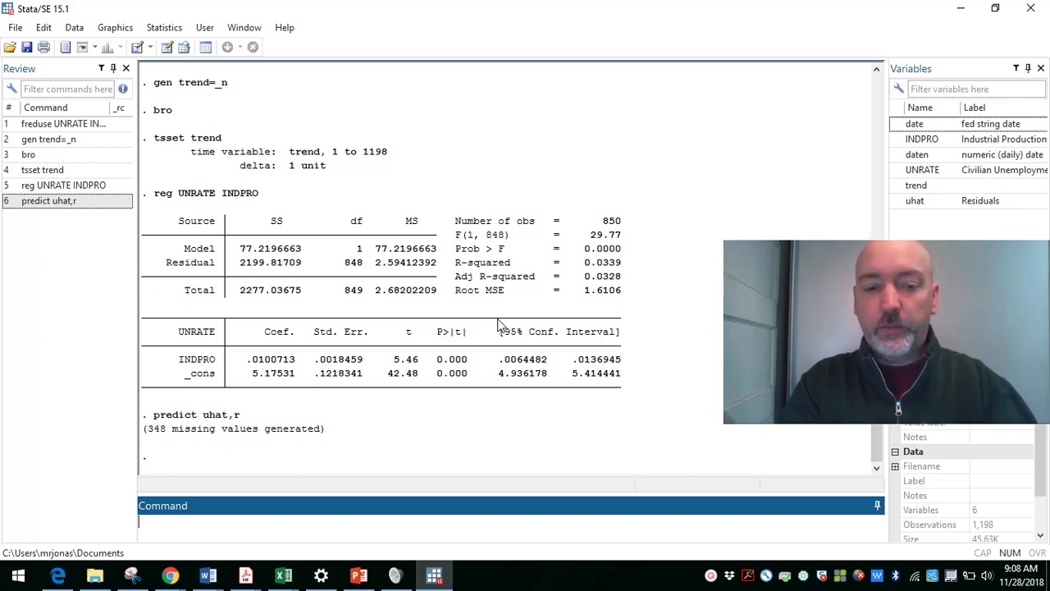
{"action": "type", "text": "line"}
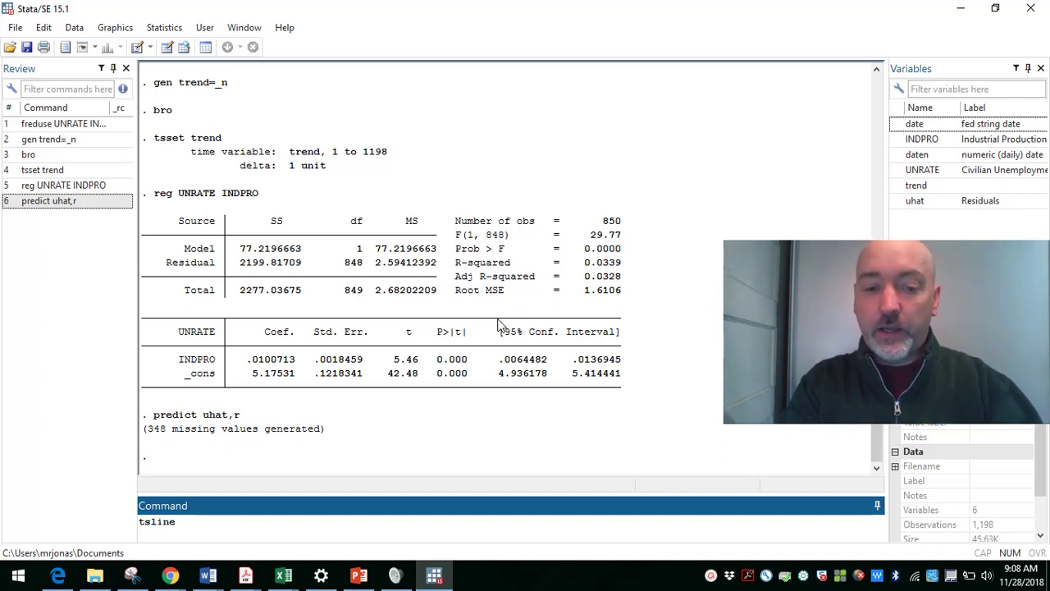
{"action": "type", "text": " uhat"}
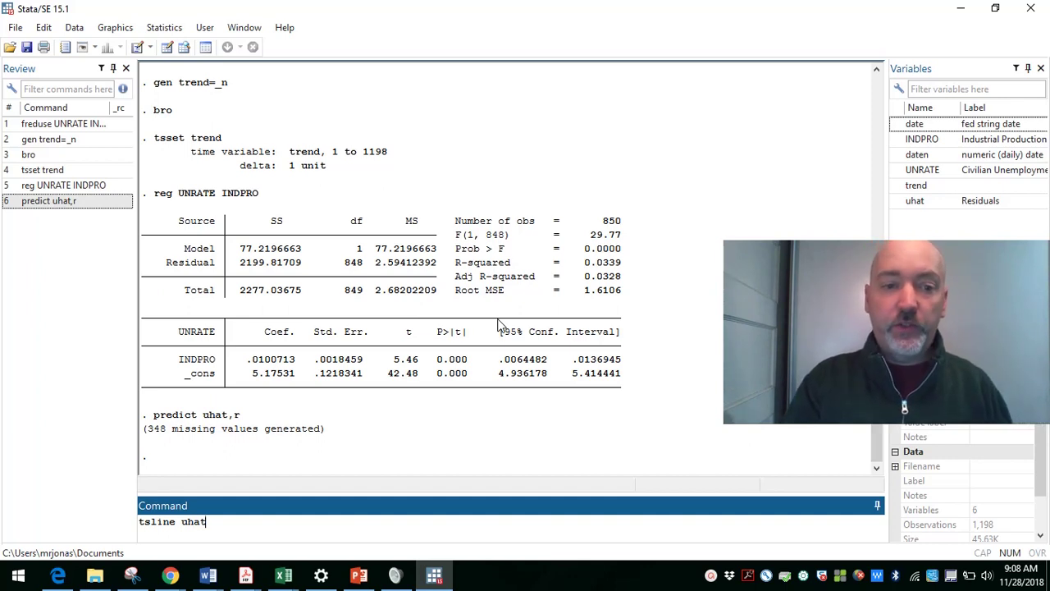
Plot uhat against trend with tsline uhat, review the chart, and close it.
{"action": "key", "text": "Return"}
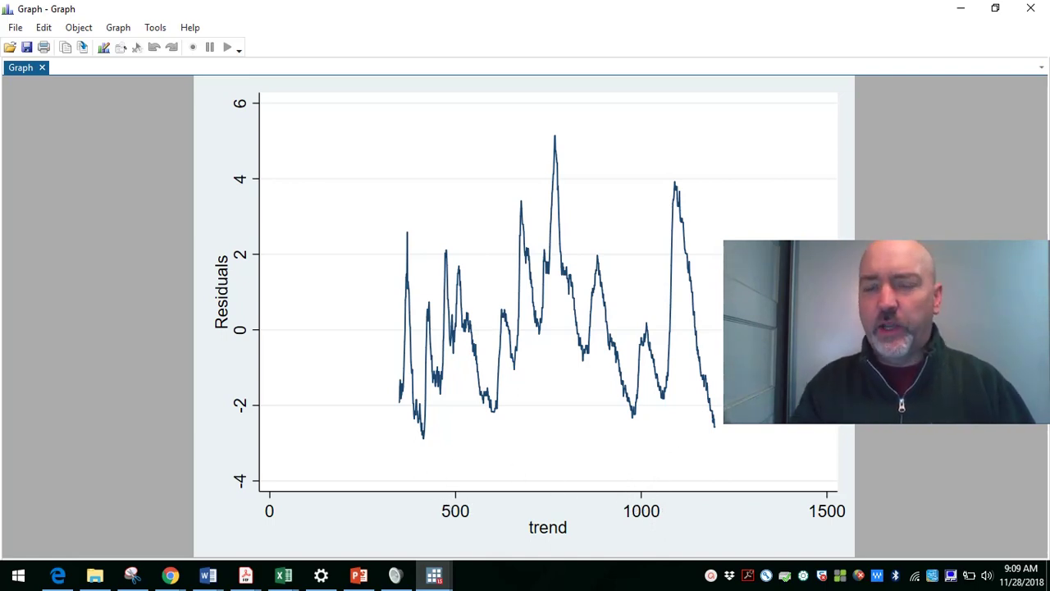
{"action": "left_click", "coordinate": [1031, 9]}
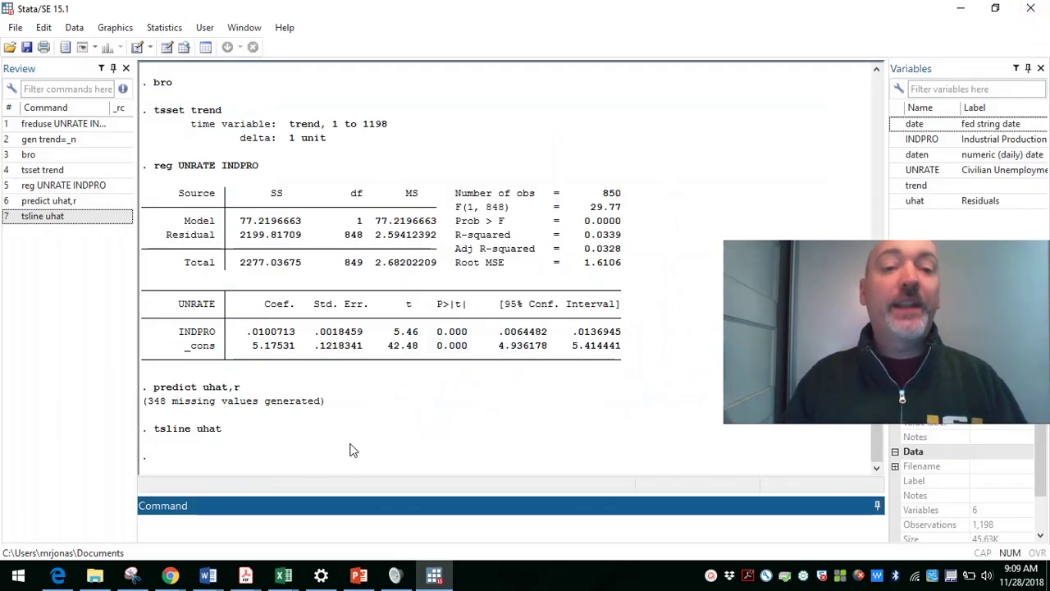
Plot in-sample residuals with tsline uhat if e(sample)==1, yline(0), then close the graph.
{"action": "type", "text": "tsl"}
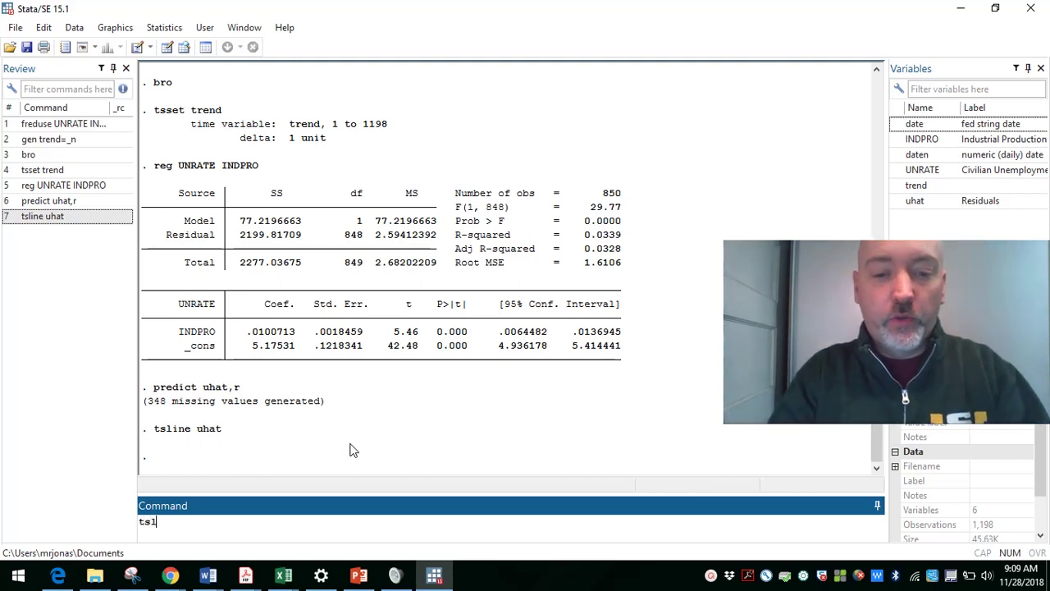
{"action": "type", "text": "ine uhat if"}
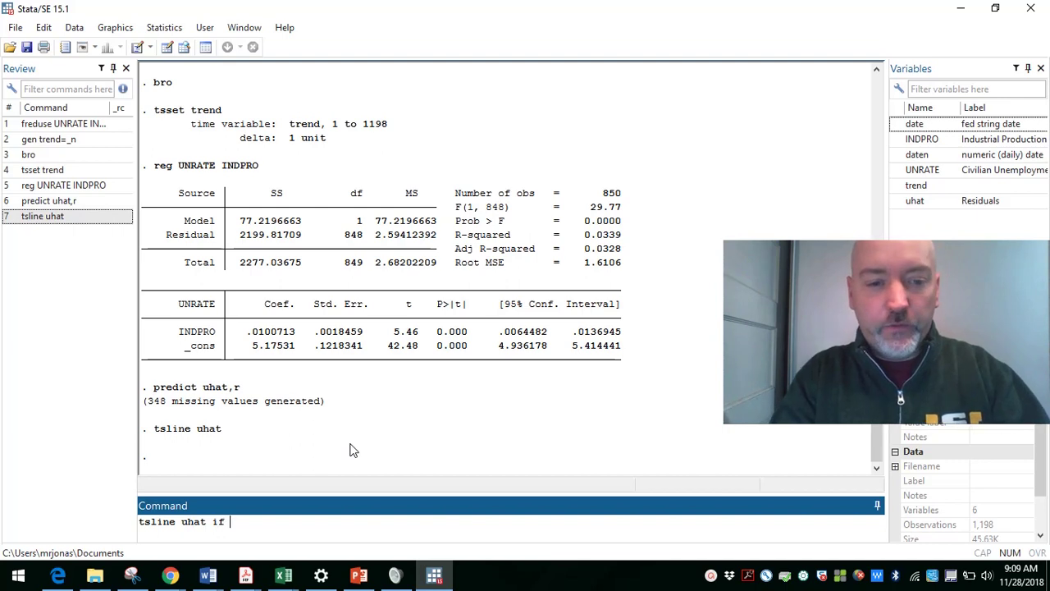
{"action": "type", "text": " e(sample)"}
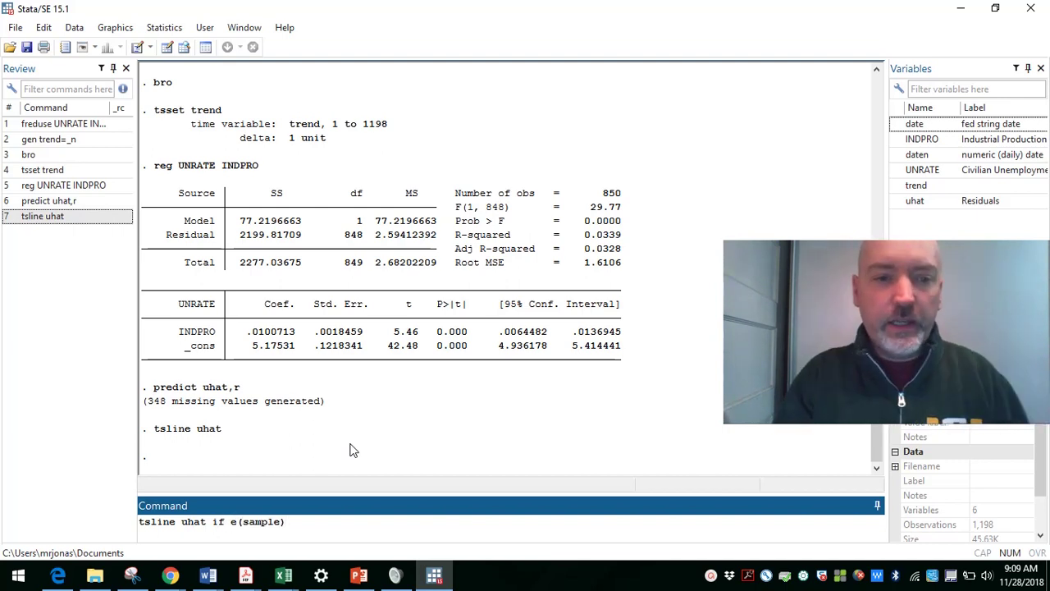
{"action": "type", "text": "==1, yl"}
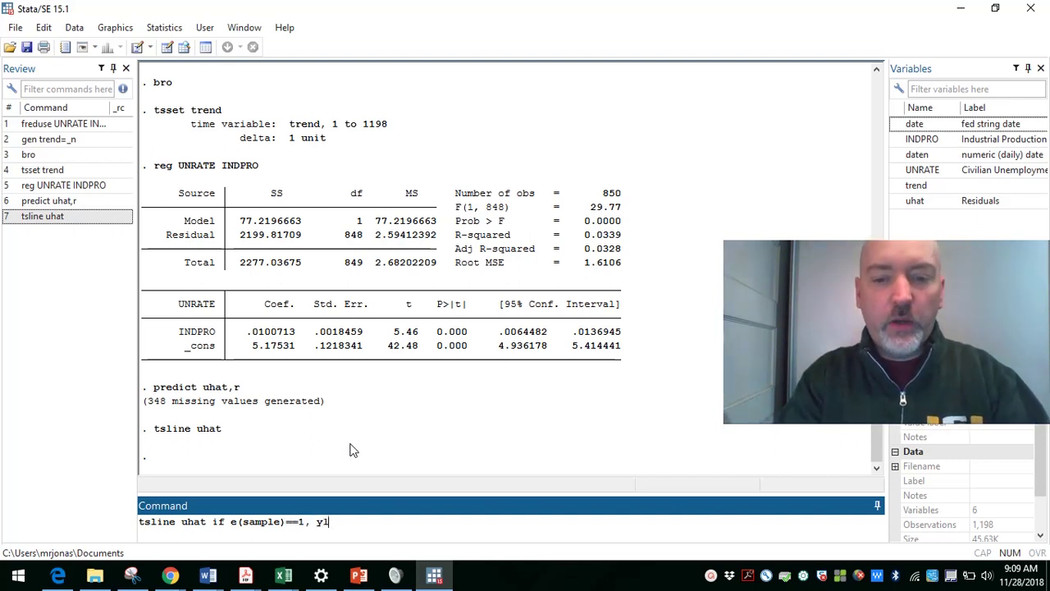
{"action": "type", "text": "ine(0)"}
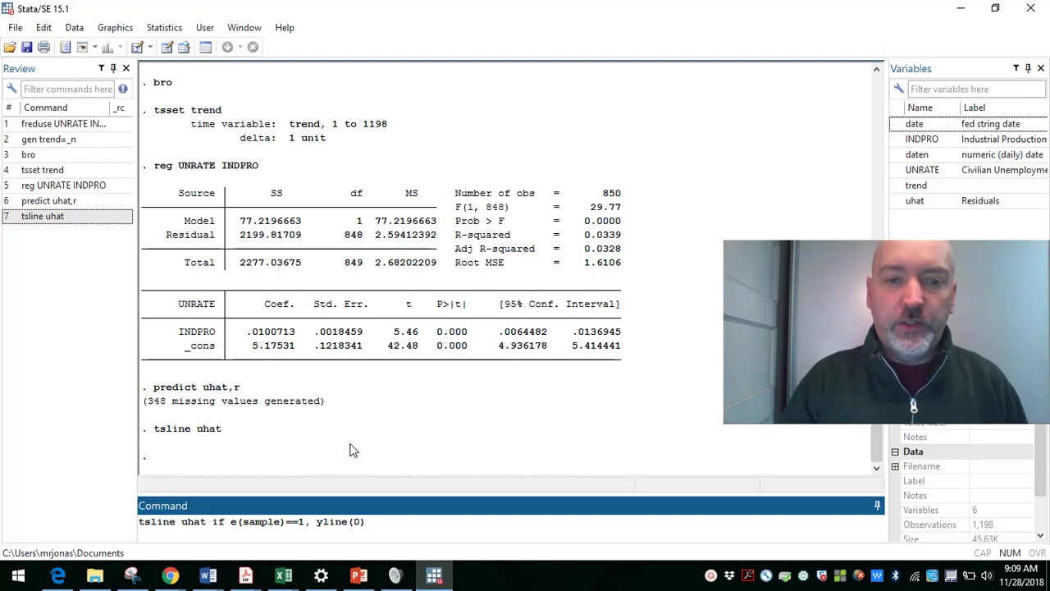
{"action": "key", "text": "Return"}
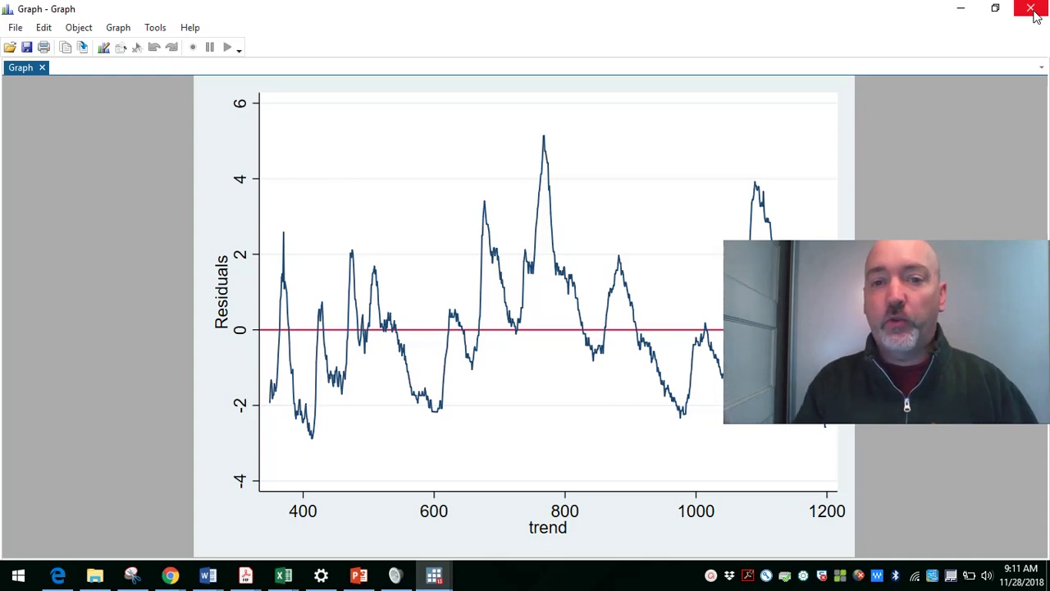
{"action": "left_click", "coordinate": [1033, 11]}
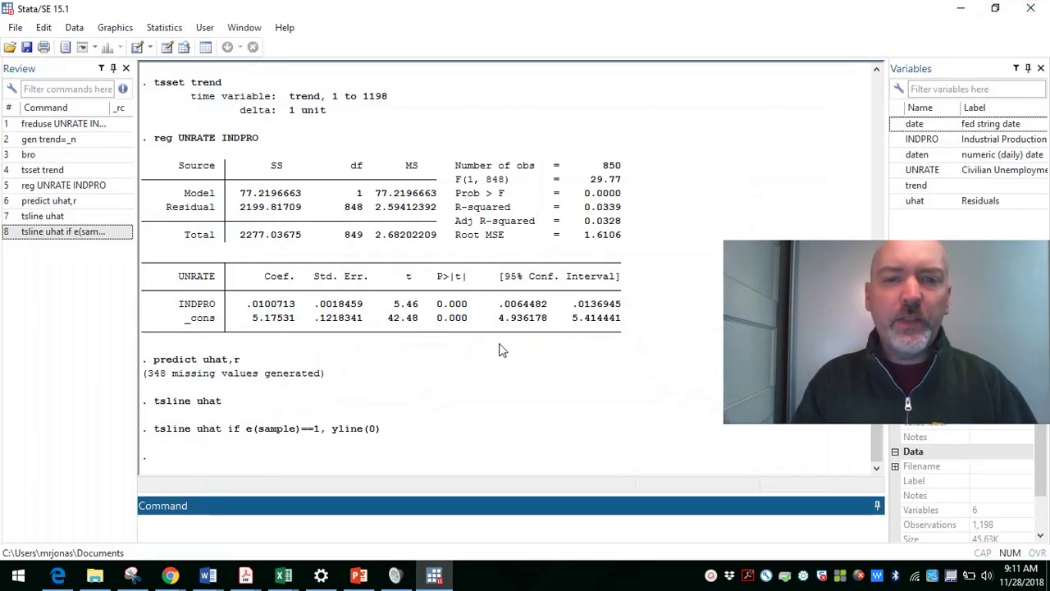
Run reg uhat l.uhat, getting a lagged residual coefficient of .9920807 (R-squared 0.9829).
{"action": "left_click", "coordinate": [396, 525]}
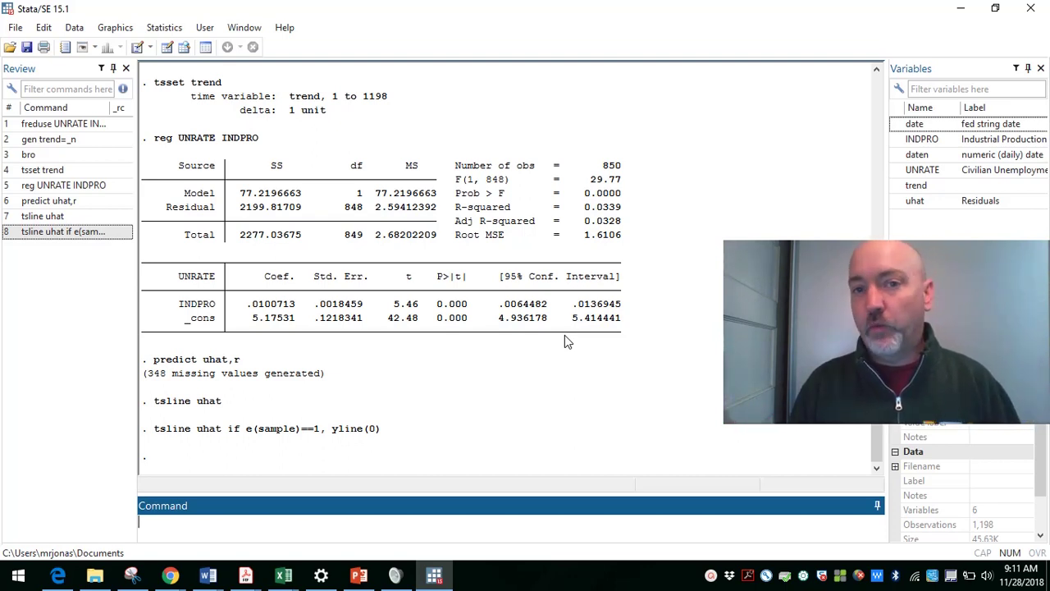
{"action": "type", "text": "reg uhat"}
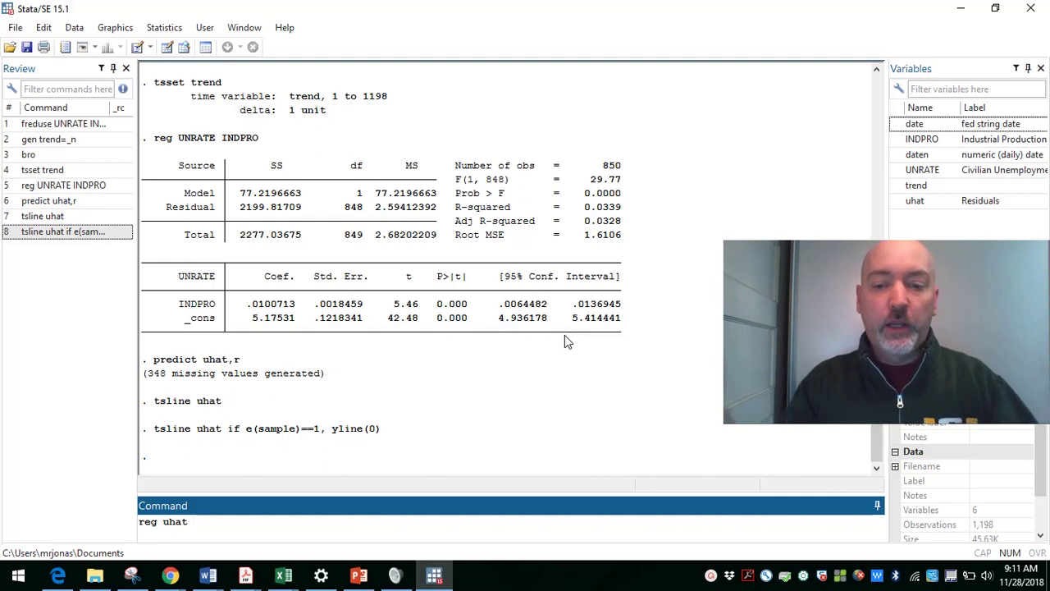
{"action": "type", "text": " l.uhat"}
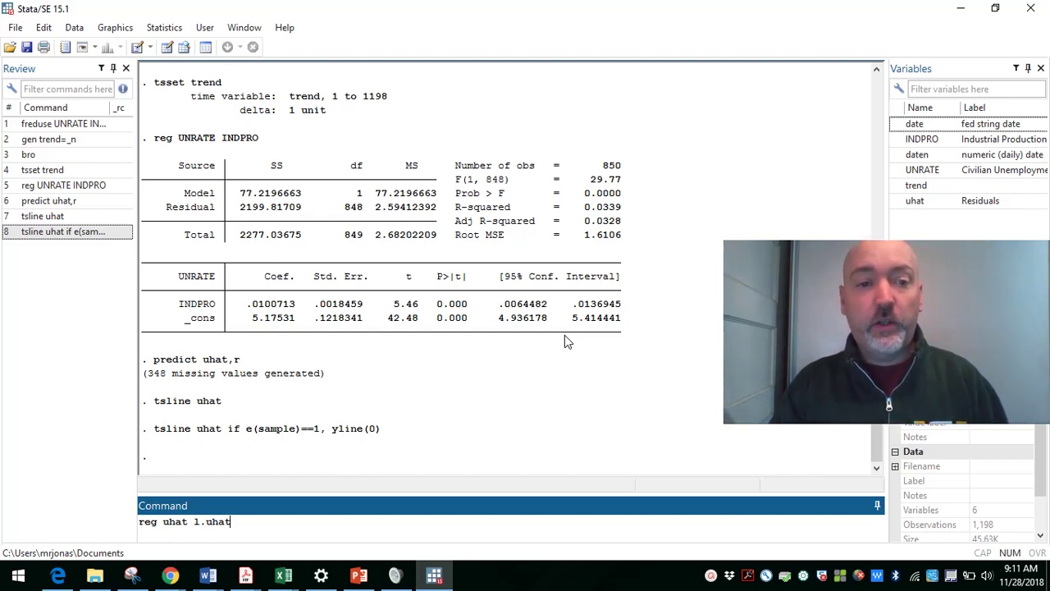
{"action": "key", "text": "Return"}
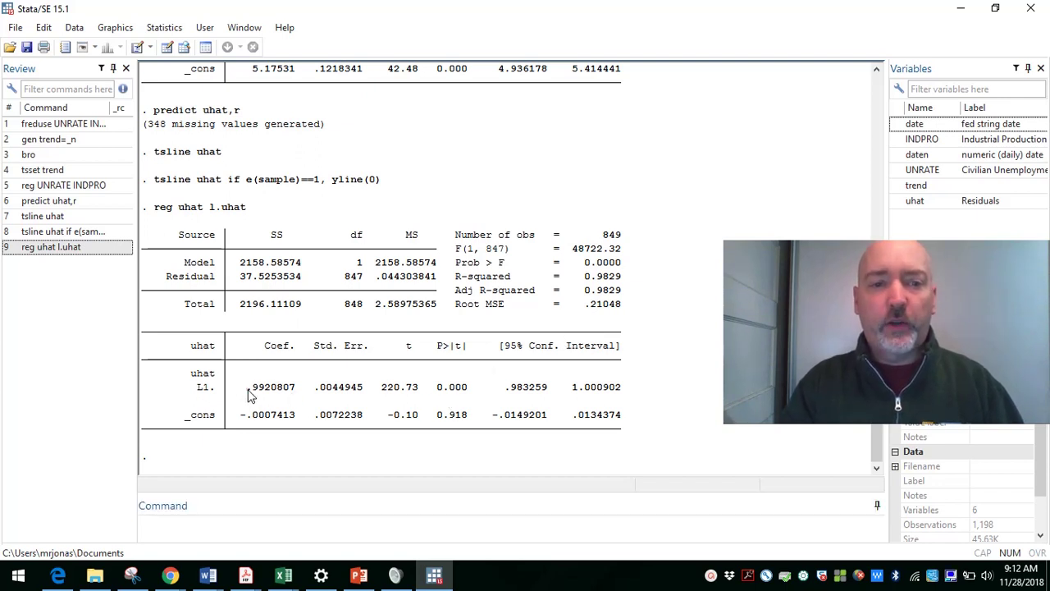
{"action": "left_click_drag", "start_coordinate": [249, 393], "coordinate": [301, 392]}
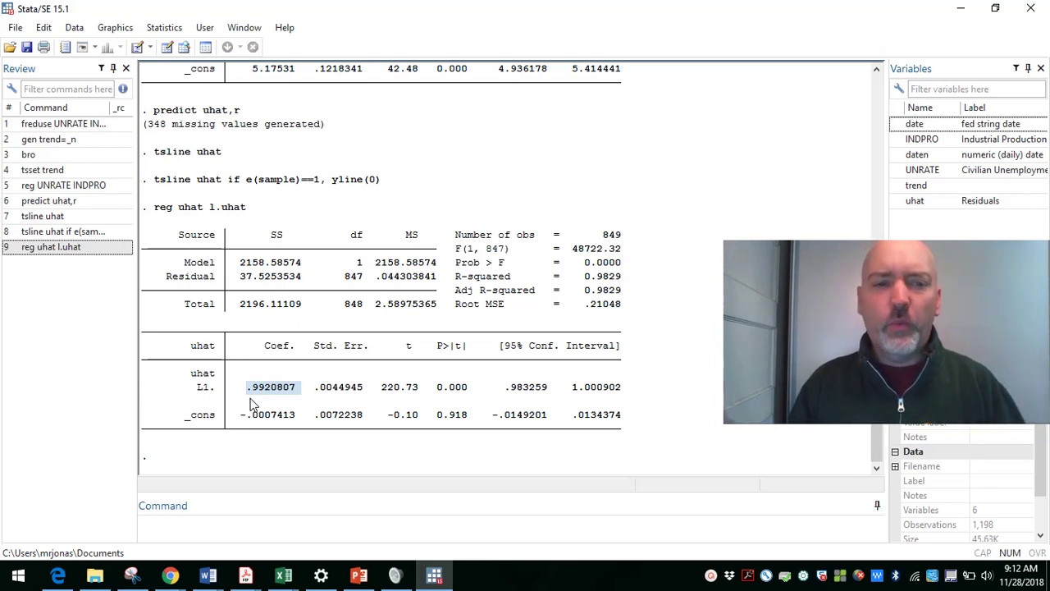
{"action": "left_click", "coordinate": [231, 537]}
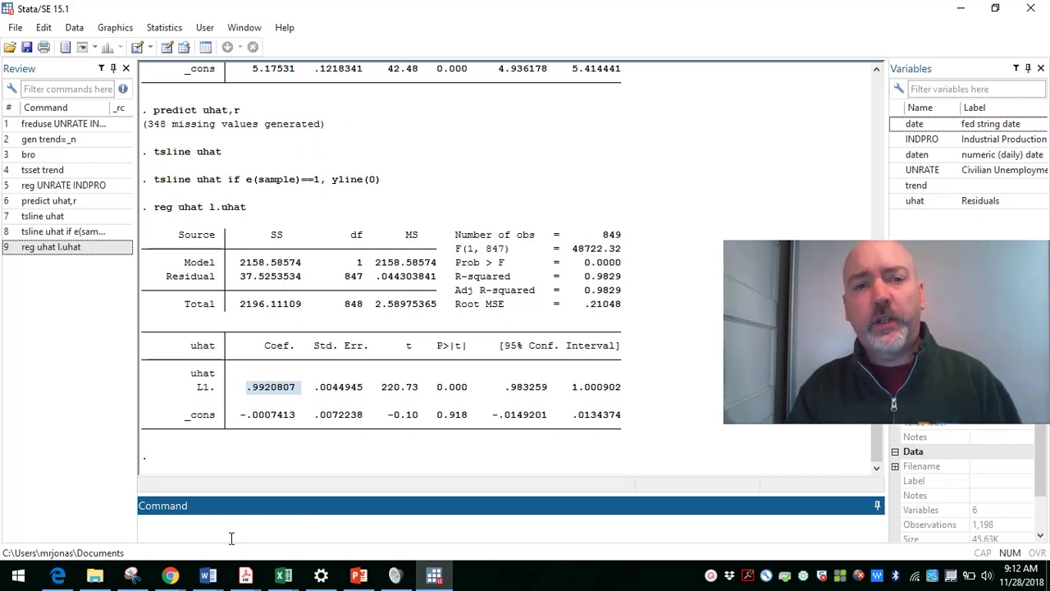
Rerun reg UNRATE INDPRO and compute estat dwatson, giving a d-statistic of .0171211.
{"action": "key", "text": "Page_Up"}
{"action": "key", "text": "Page_Up"}
{"action": "key", "text": "Page_Up"}
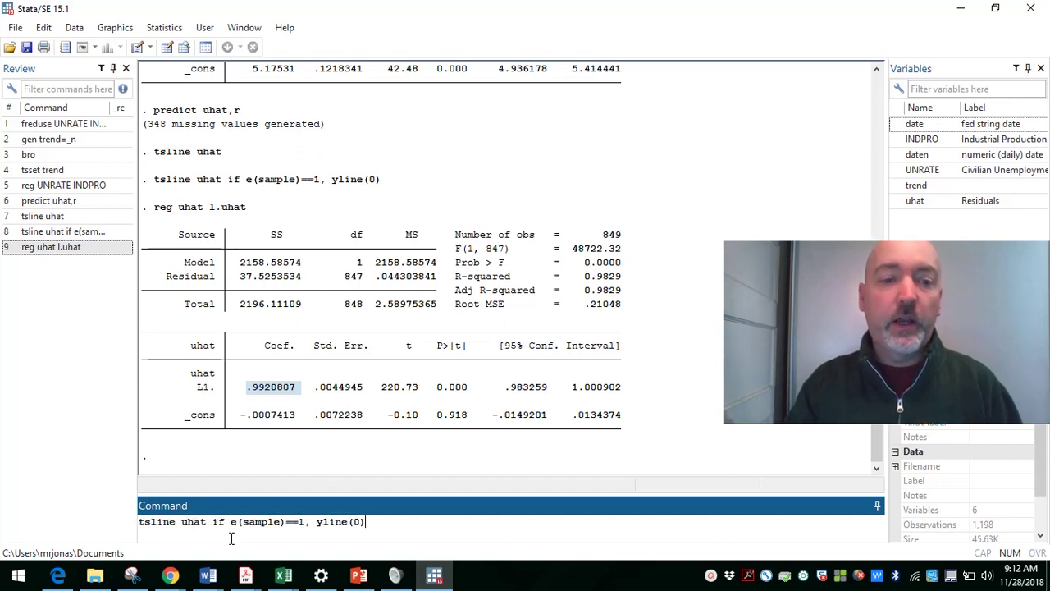
{"action": "key", "text": "Page_Up"}
{"action": "key", "text": "Page_Up"}
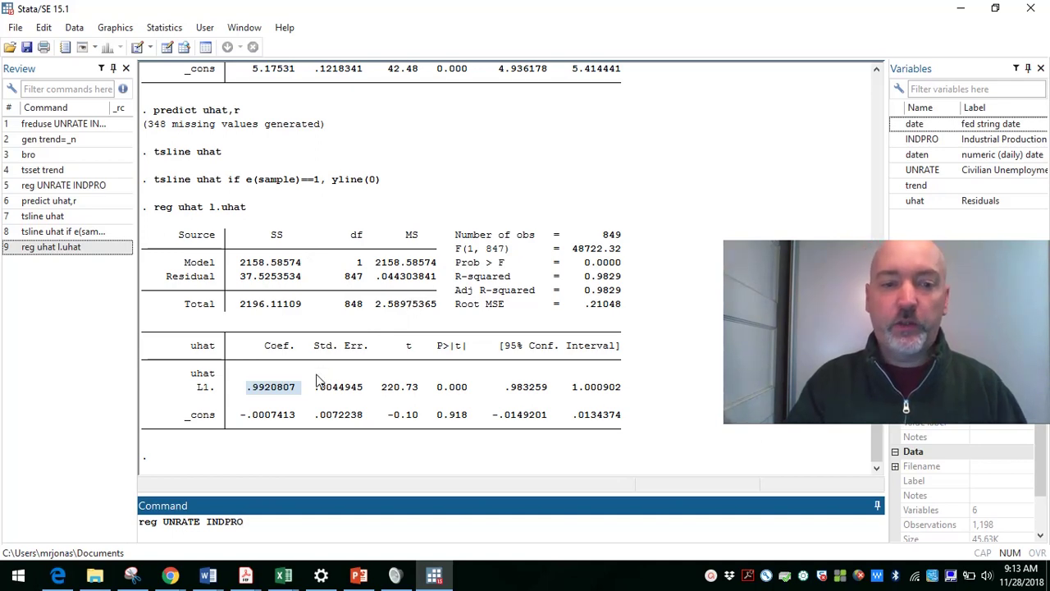
{"action": "key", "text": "Return"}
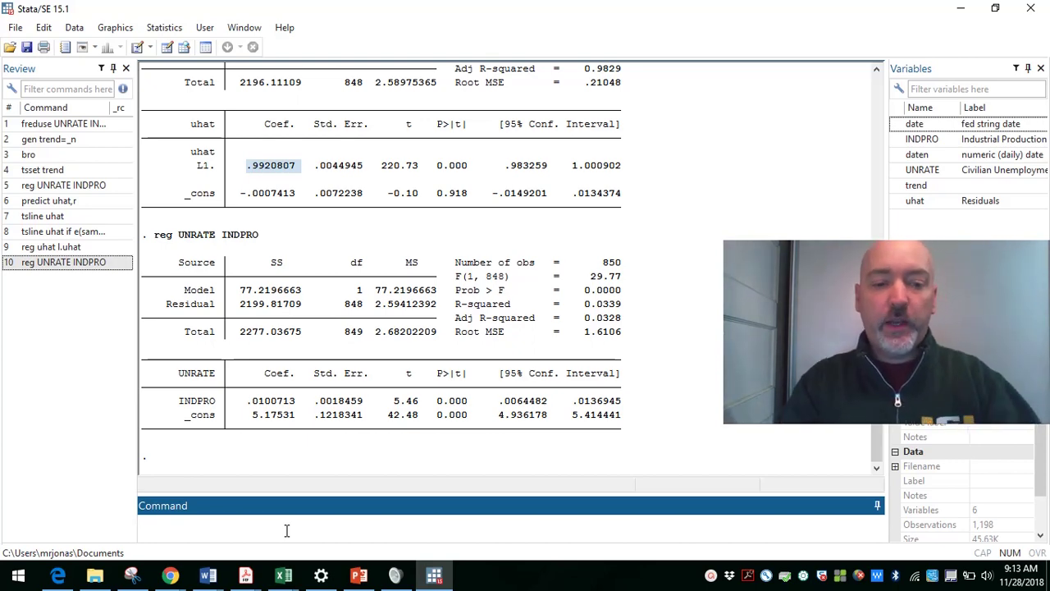
{"action": "type", "text": "estat"}
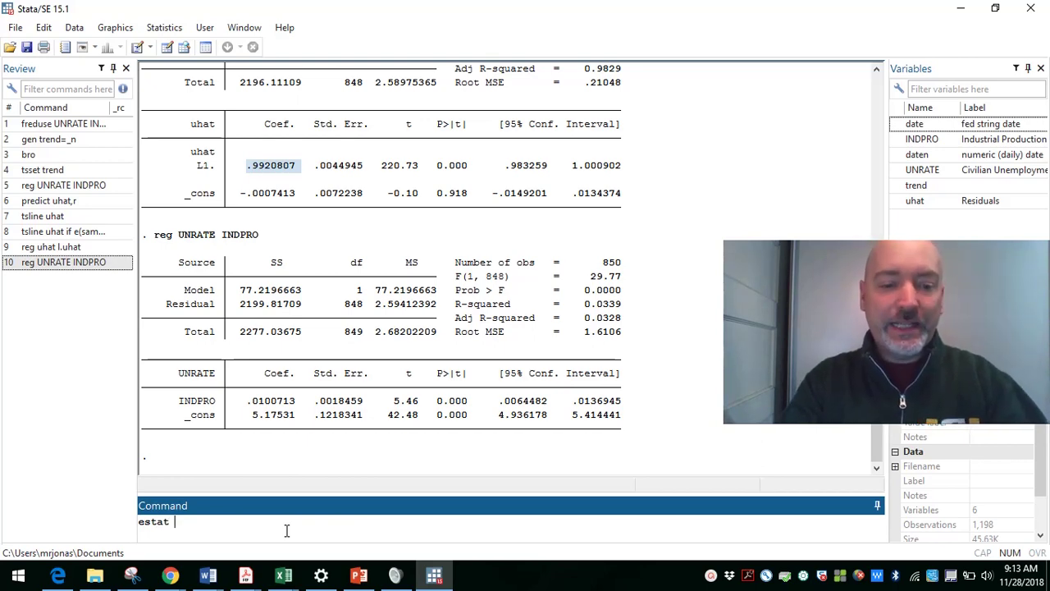
{"action": "type", "text": " dwatson"}
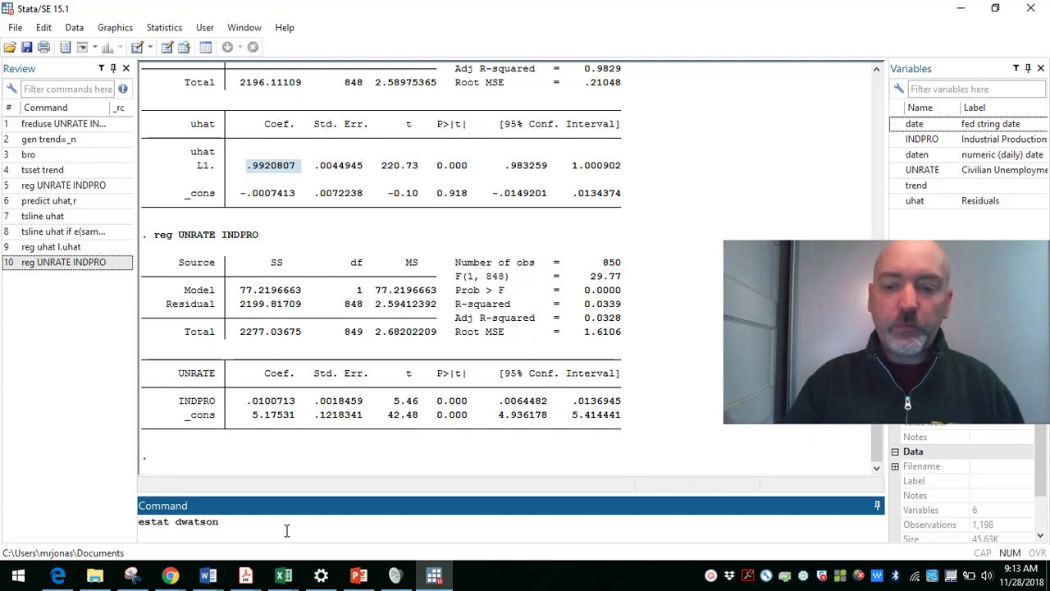
{"action": "key", "text": "Return"}
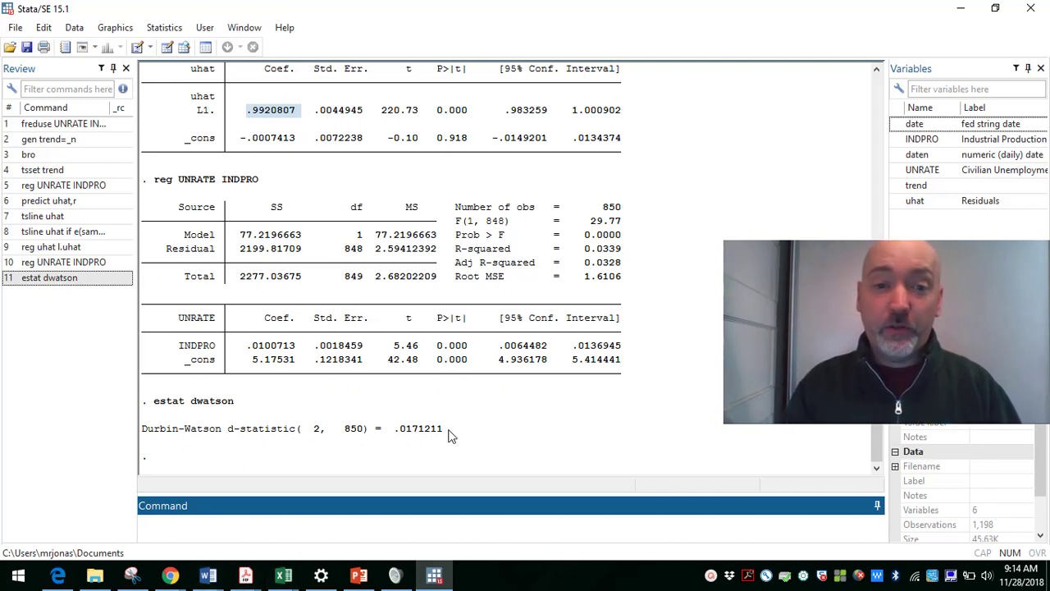
Highlight the Durbin-Watson value .0171211 in the Stata results.
{"action": "left_click_drag", "start_coordinate": [450, 430], "coordinate": [393, 432]}
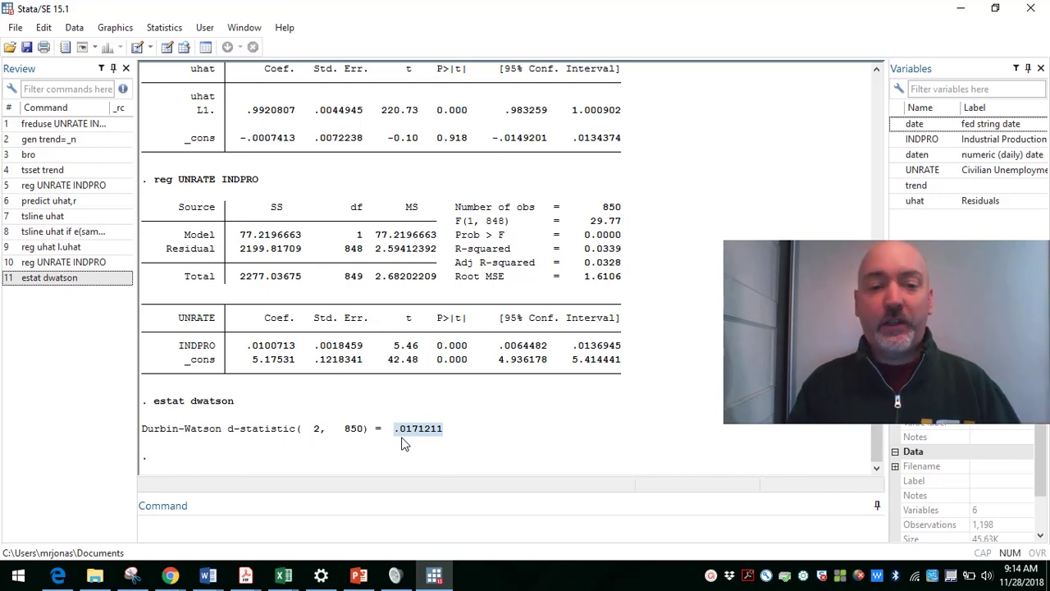
Bring up PowerPoint's Table B-4 to read the K = 2, N = 100 critical values, dL 1.63 and dU 1.72.
{"action": "left_click", "coordinate": [358, 578]}
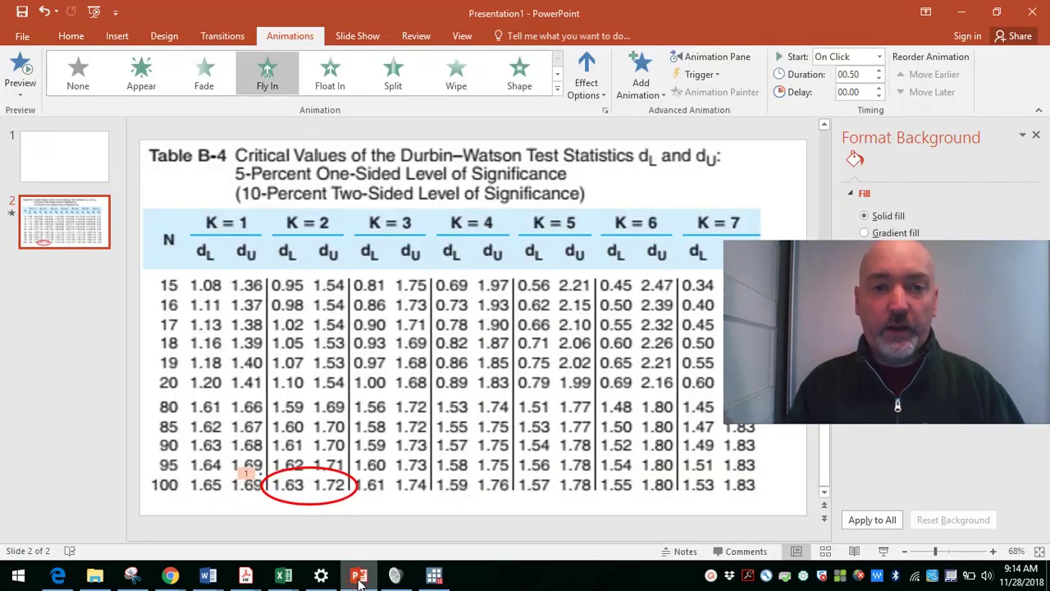